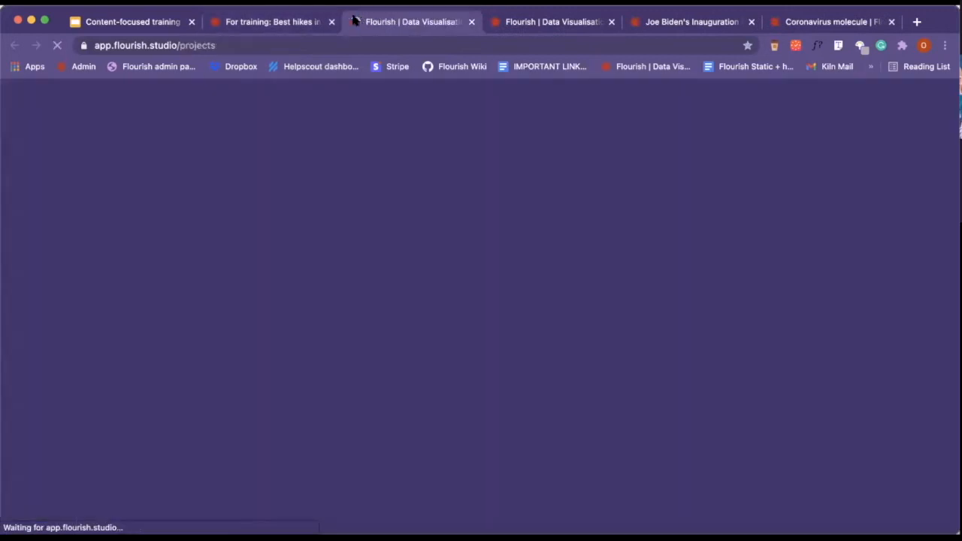
# - Browse the template gallery's starting points, from basic charts and maps down to the Cards template
pyautogui.click(132, 152)
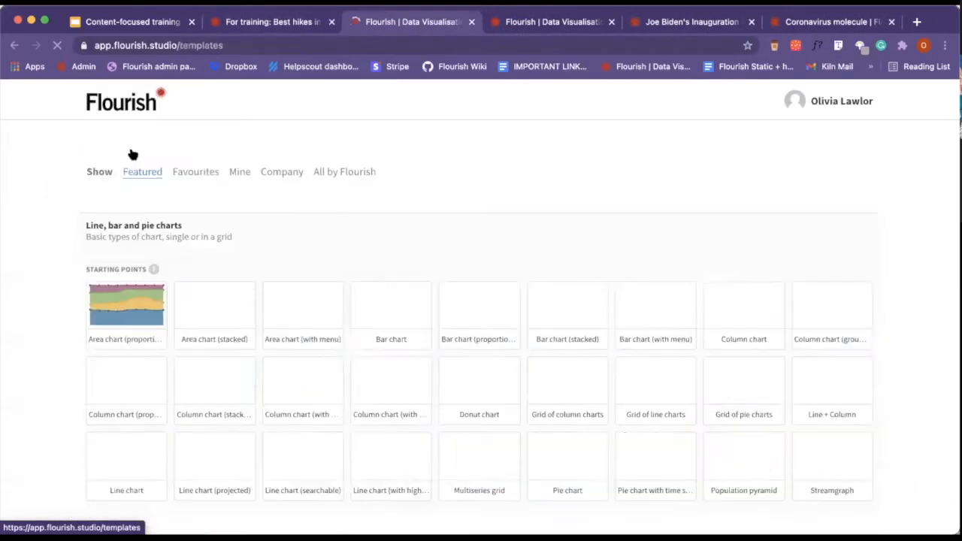
pyautogui.scroll(-5, 141, 157)
pyautogui.scroll(-15, 145, 164)
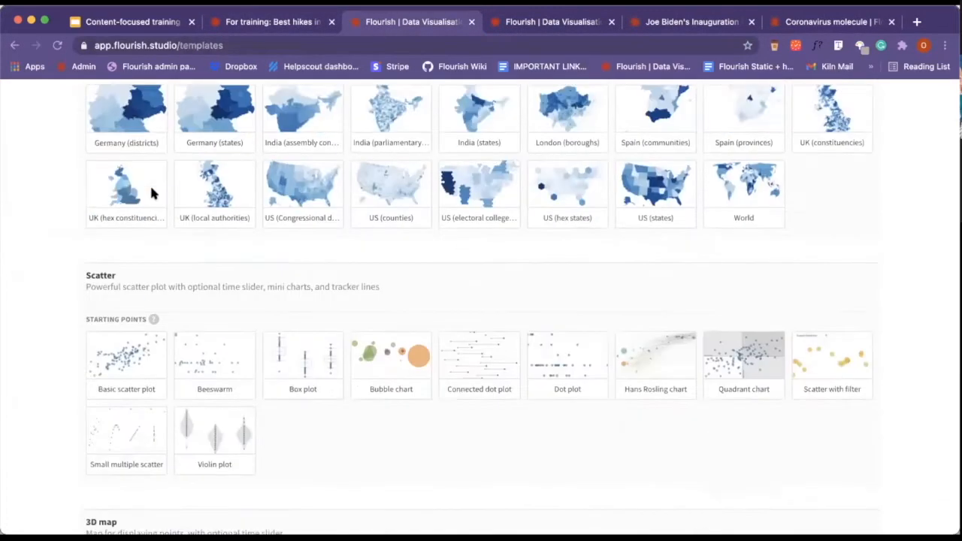
pyautogui.scroll(2, 152, 193)
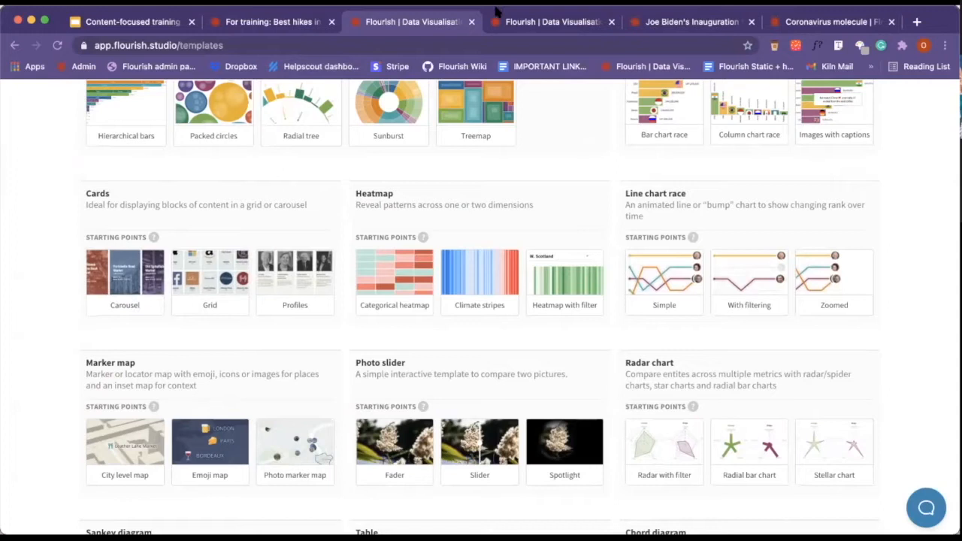
# - Close the template gallery and download the Best hikes in the world project's data sheet as a CSV file
pyautogui.click(472, 25)
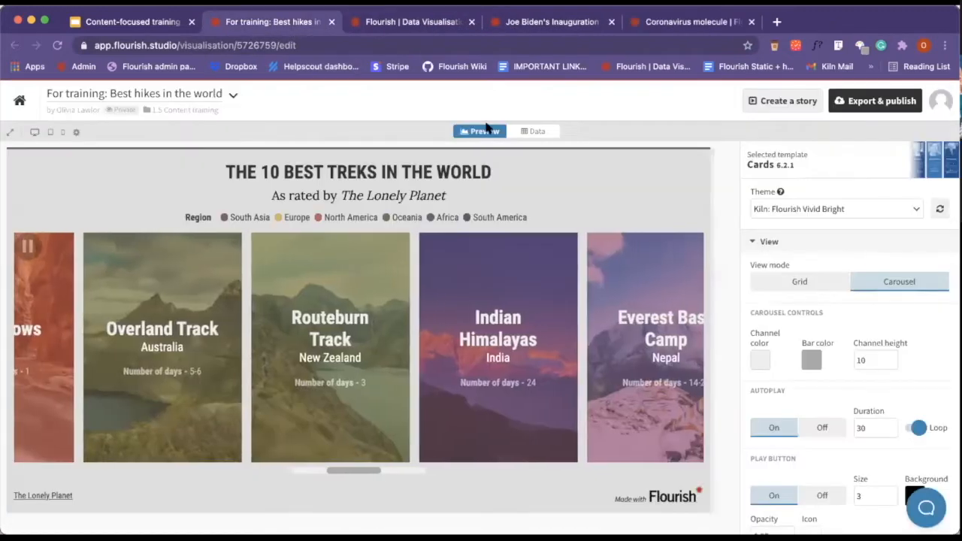
pyautogui.click(551, 132)
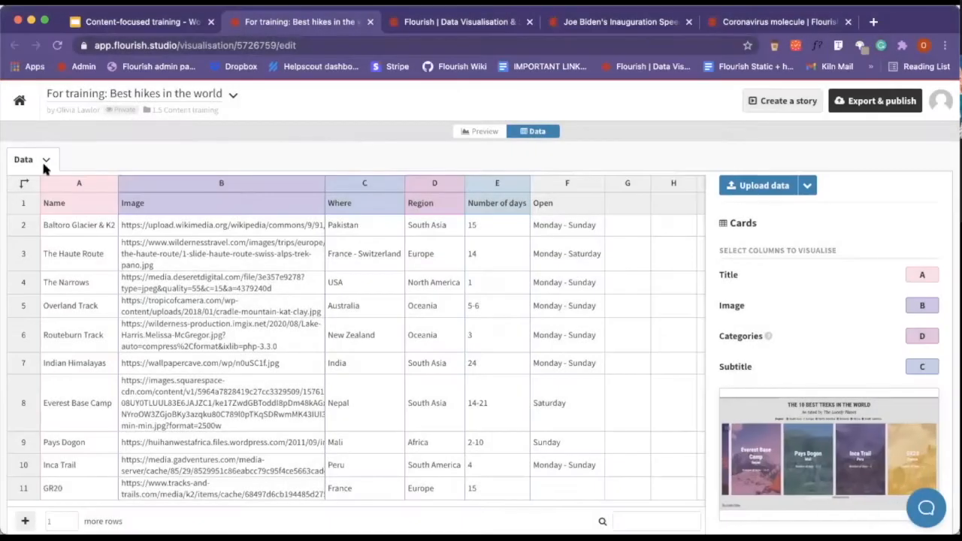
pyautogui.click(45, 160)
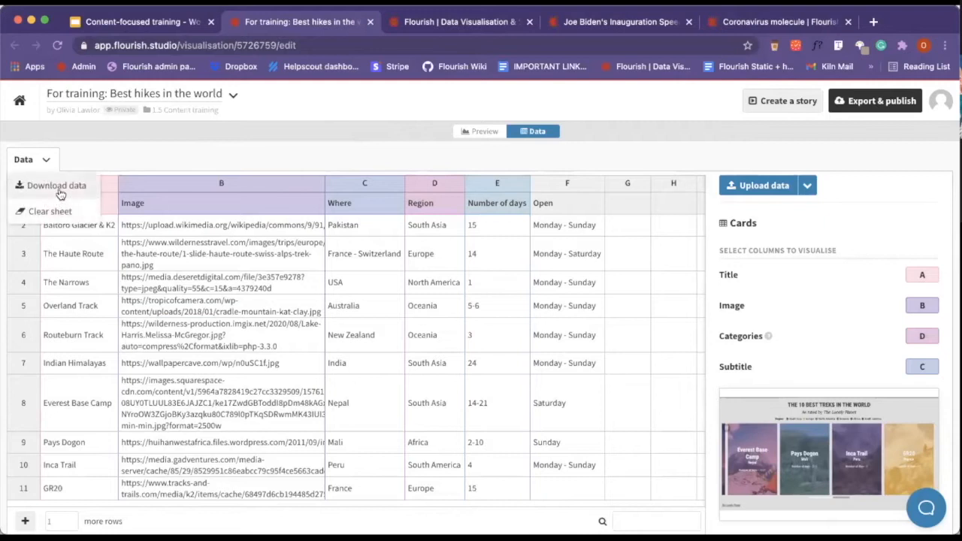
pyautogui.click(55, 182)
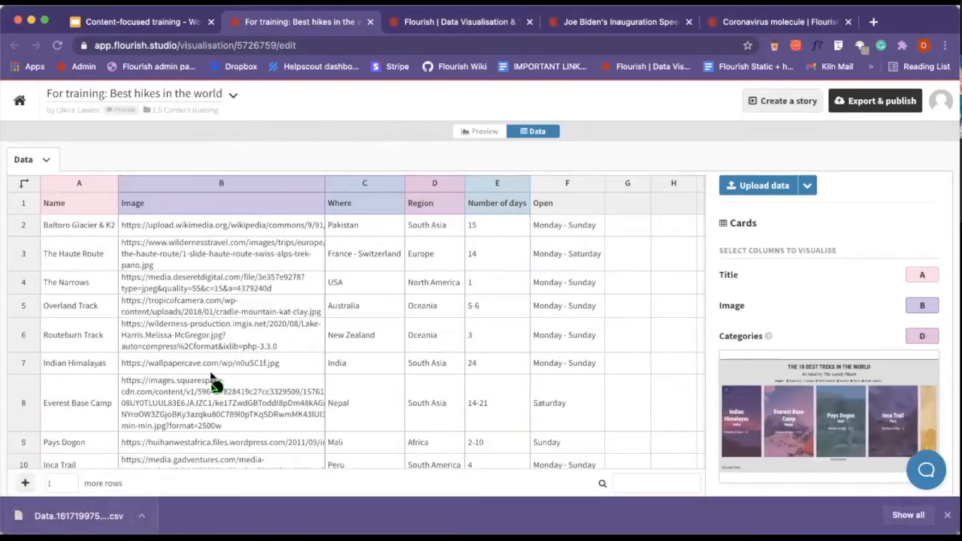
# - Import the downloaded CSV file into the data sheet, overwriting the current sheet, and continue to the column selection
pyautogui.moveTo(215, 353); pyautogui.dragTo(218, 350)
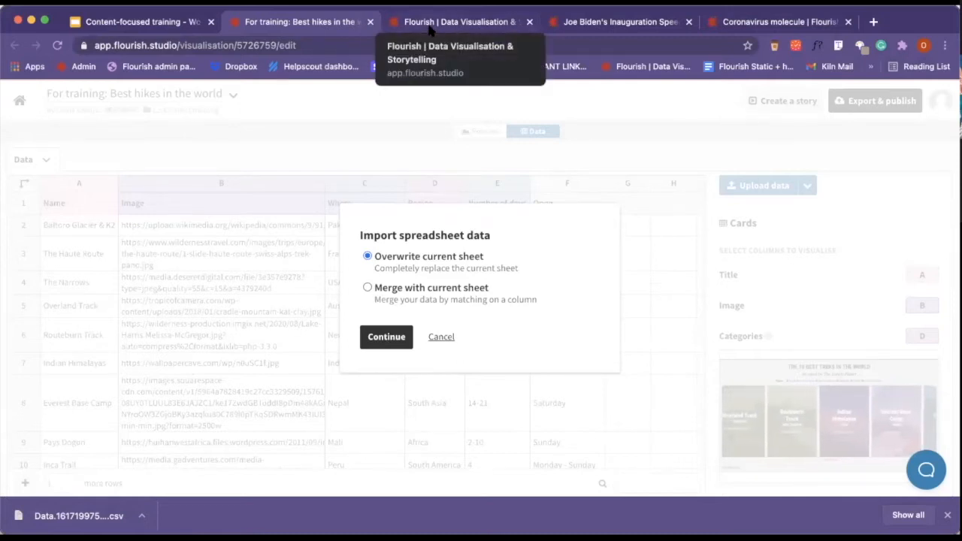
pyautogui.click(386, 338)
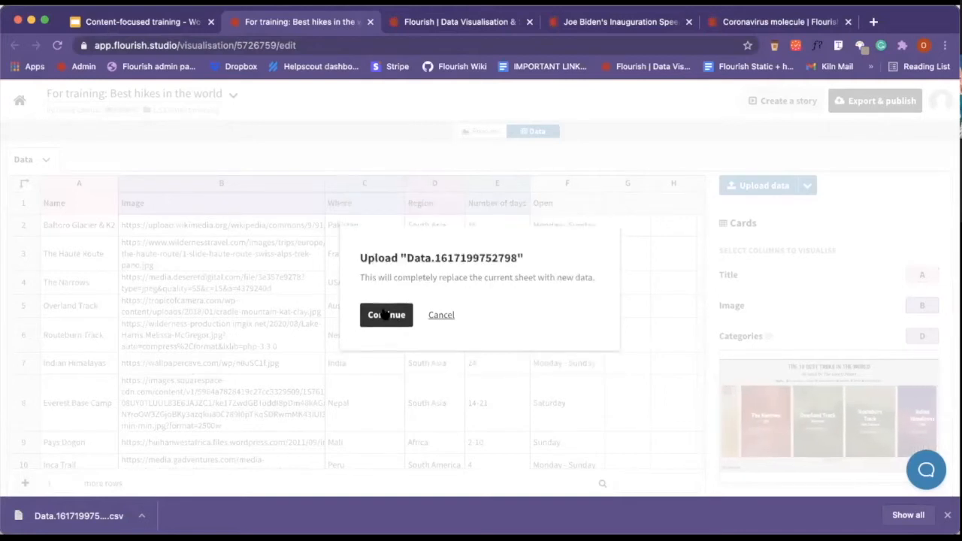
pyautogui.click(385, 312)
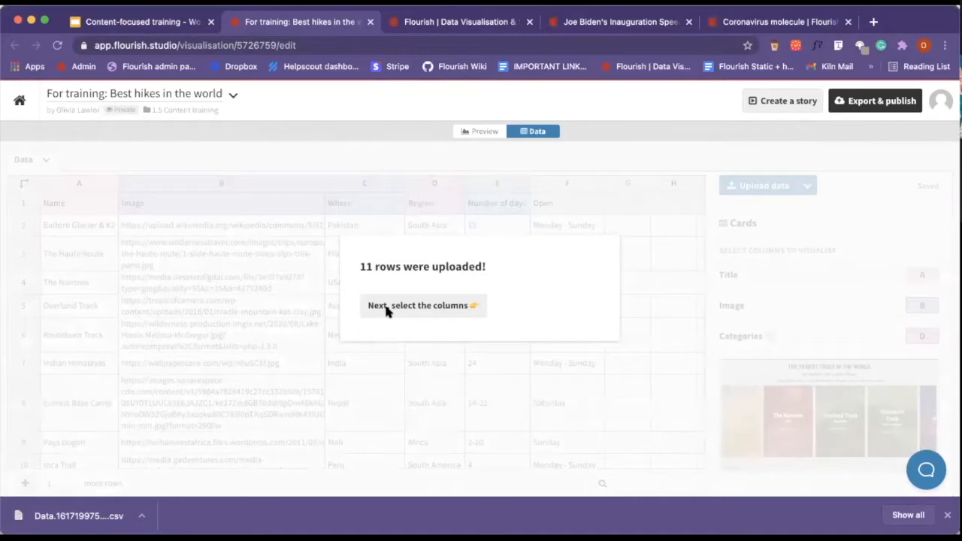
pyautogui.click(388, 309)
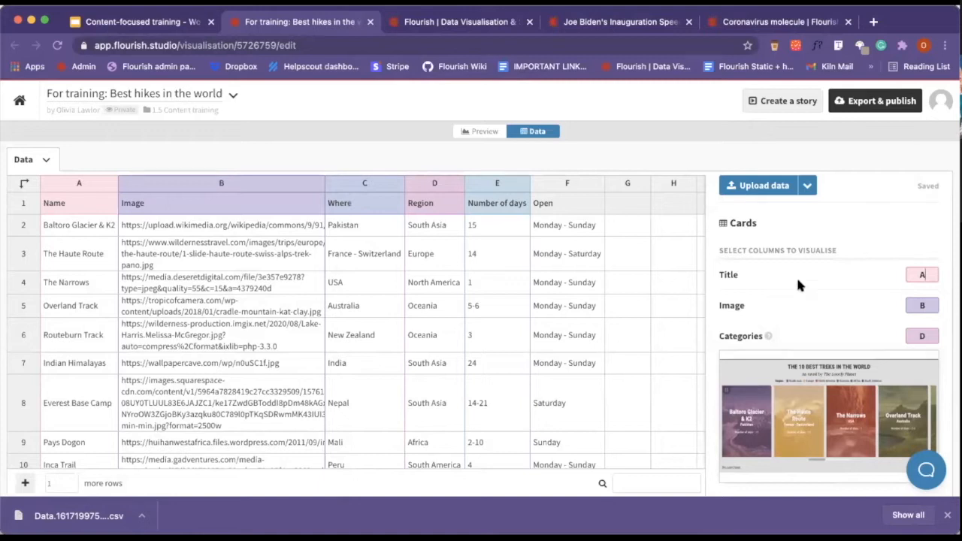
# - Try column C as the cards' Title column and set the Title column back to A
pyautogui.scroll(-1, 798, 284)
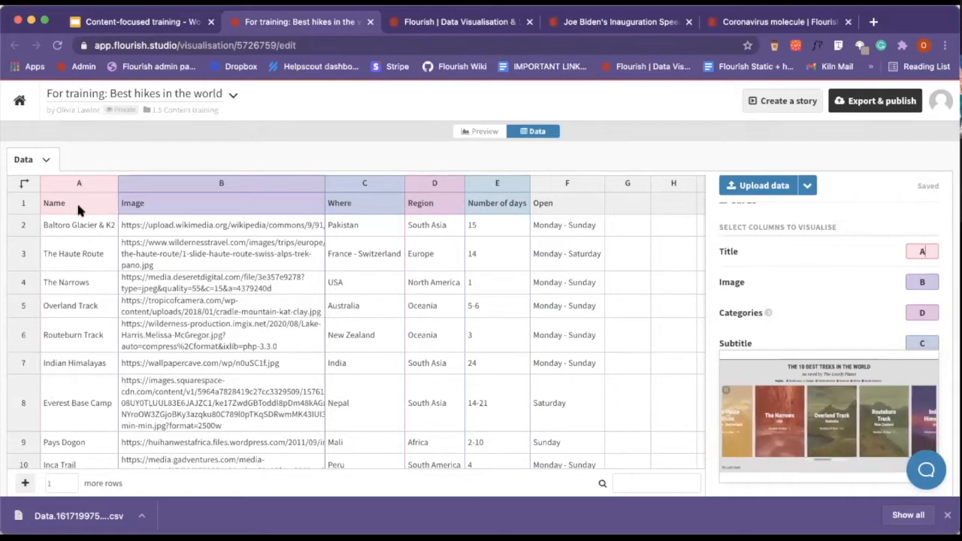
pyautogui.press('BackSpace')
pyautogui.write('C')
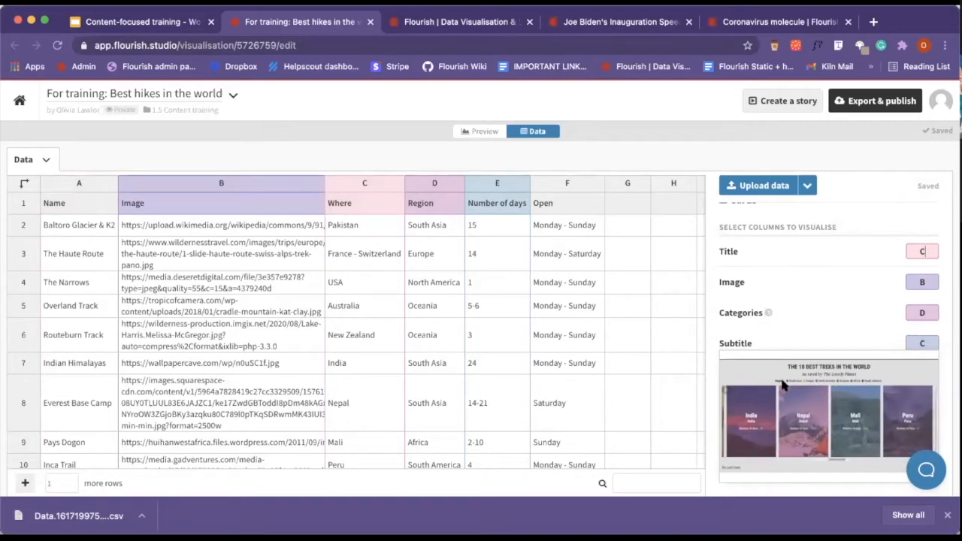
pyautogui.press('BackSpace')
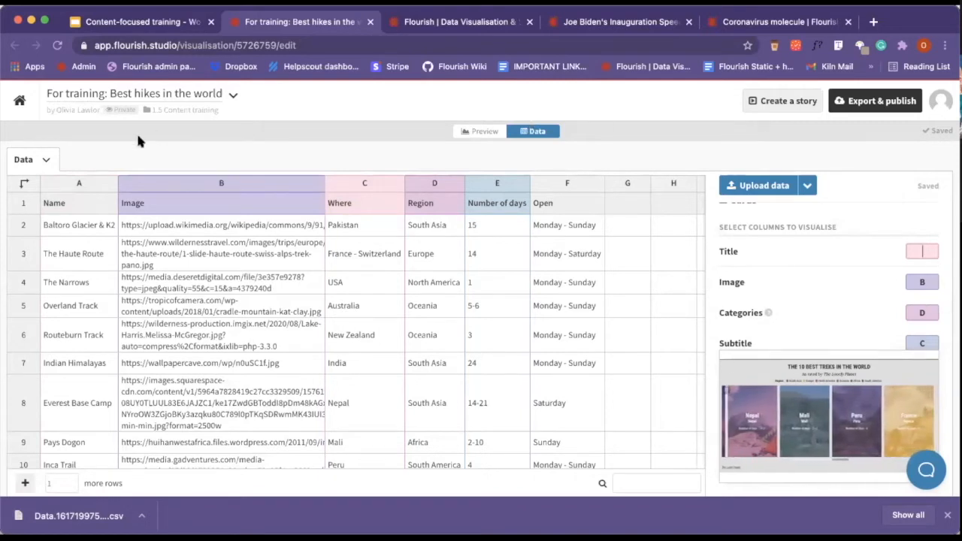
pyautogui.click(358, 165)
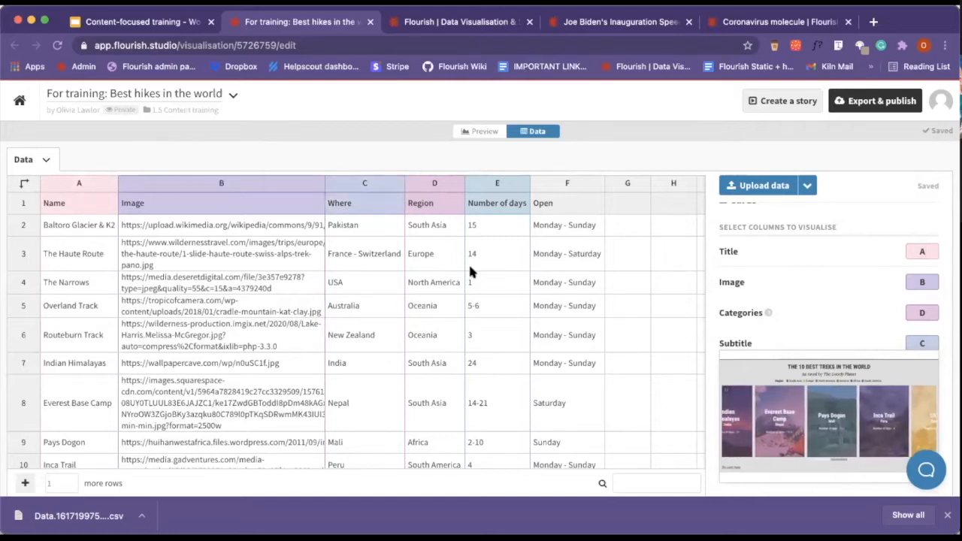
pyautogui.rightClick(269, 229)
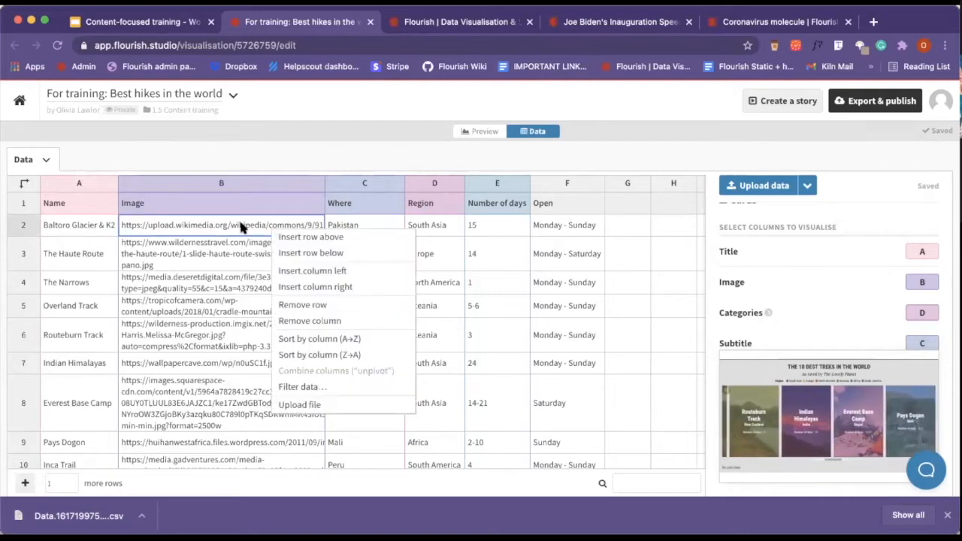
pyautogui.click(361, 406)
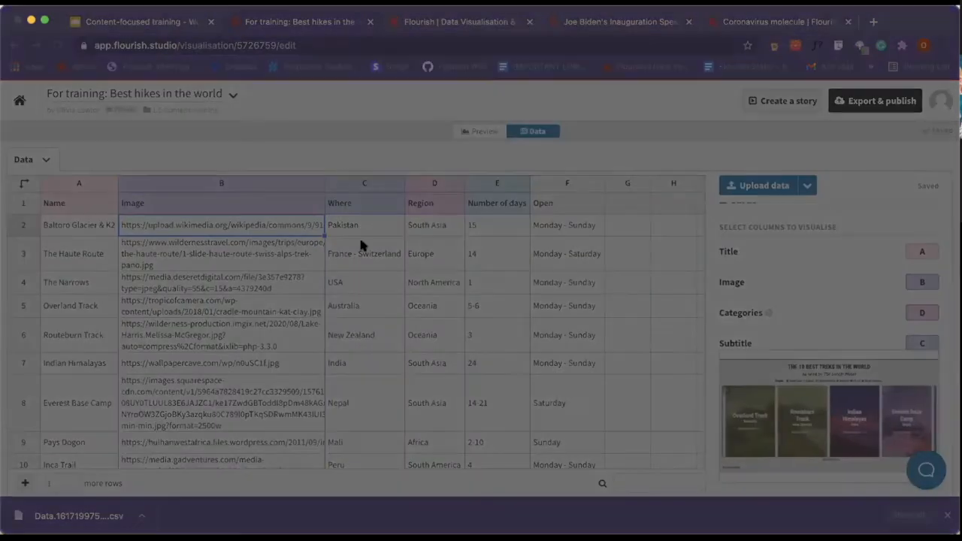
pyautogui.click(667, 397)
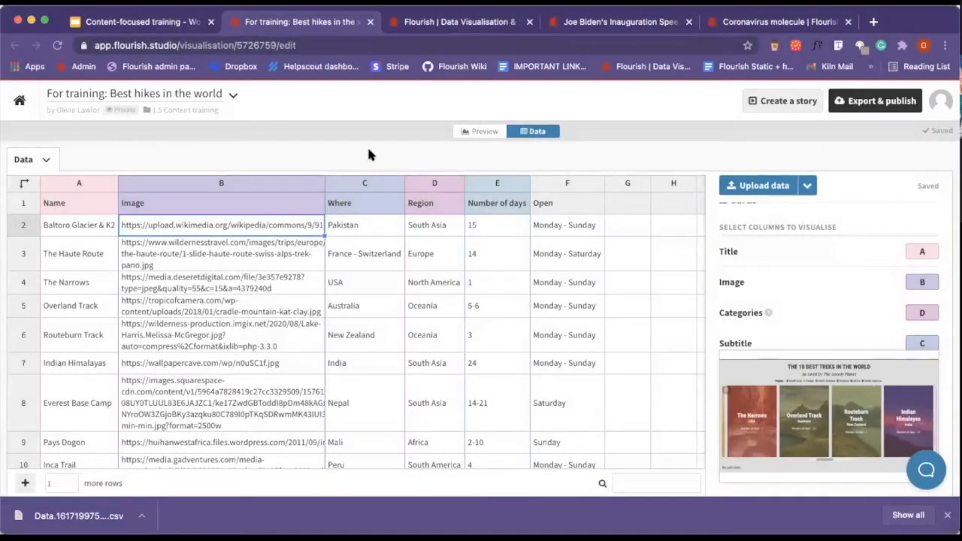
# - Copy the image URL from the Baltoro Glacier & K2 row and open it in a new browser tab
pyautogui.doubleClick(293, 222)
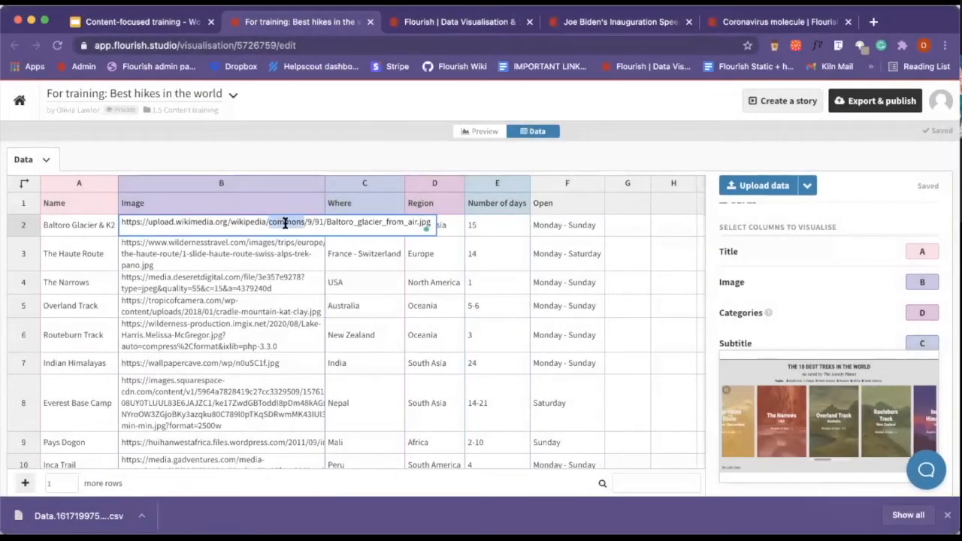
pyautogui.press('super+a')
pyautogui.press('super+c')
pyautogui.click(873, 22)
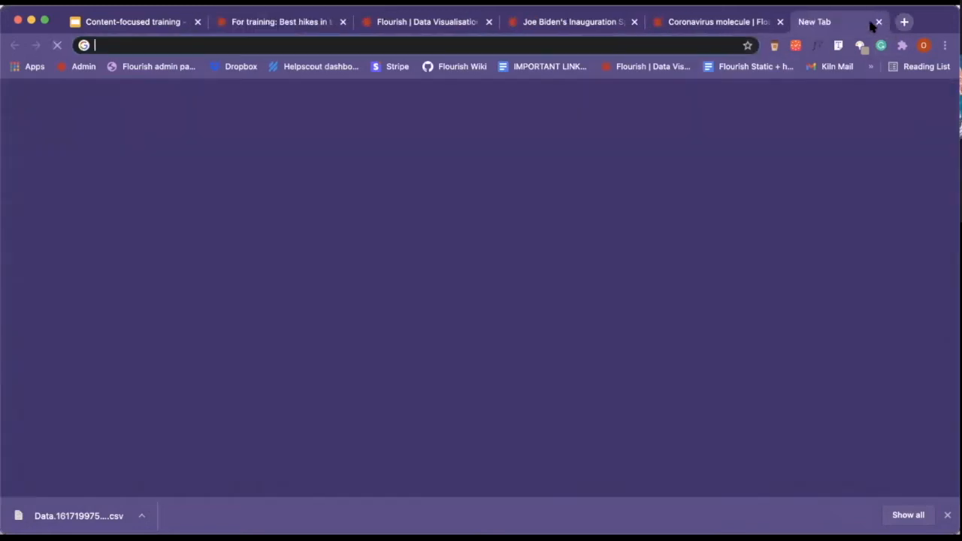
pyautogui.press('super+v')
pyautogui.press('Return')
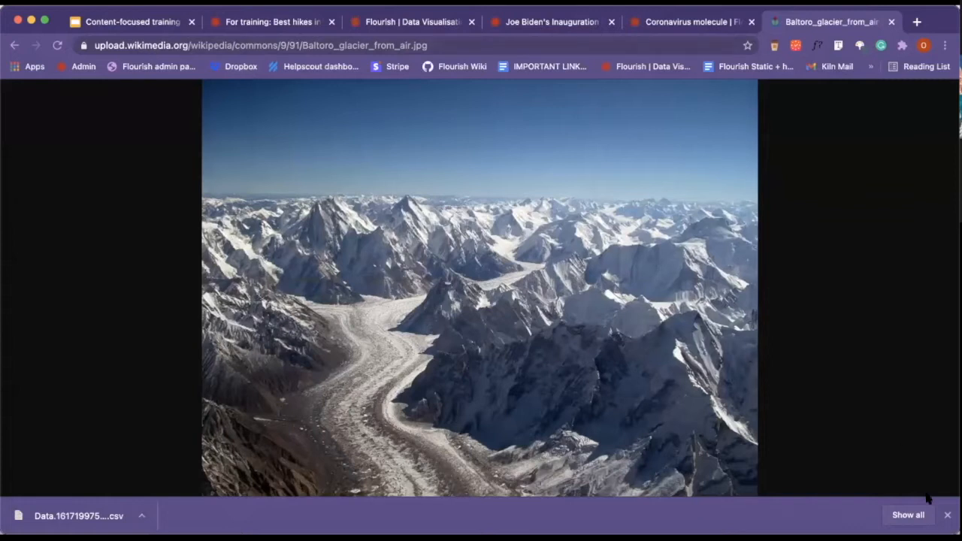
# - Save the Baltoro glacier picture to the computer
pyautogui.click(948, 516)
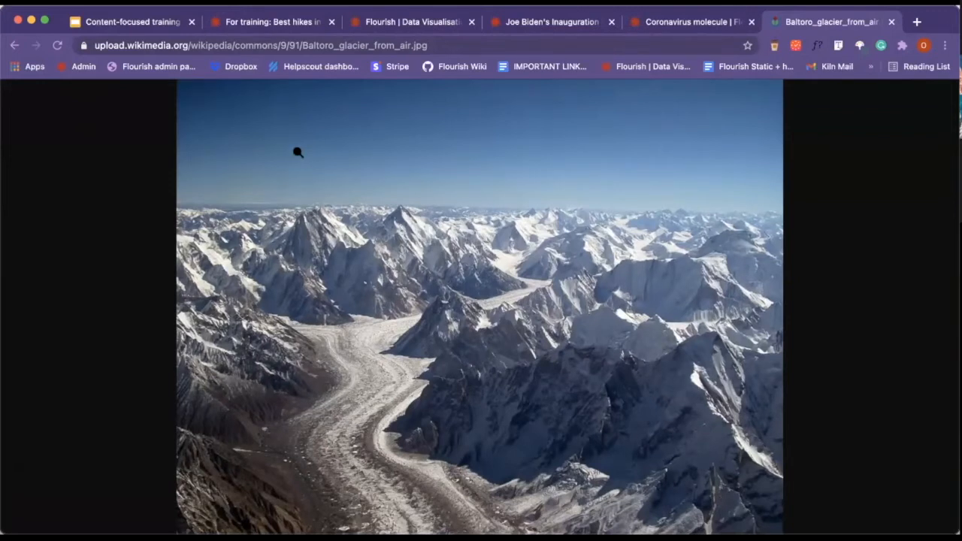
pyautogui.rightClick(329, 171)
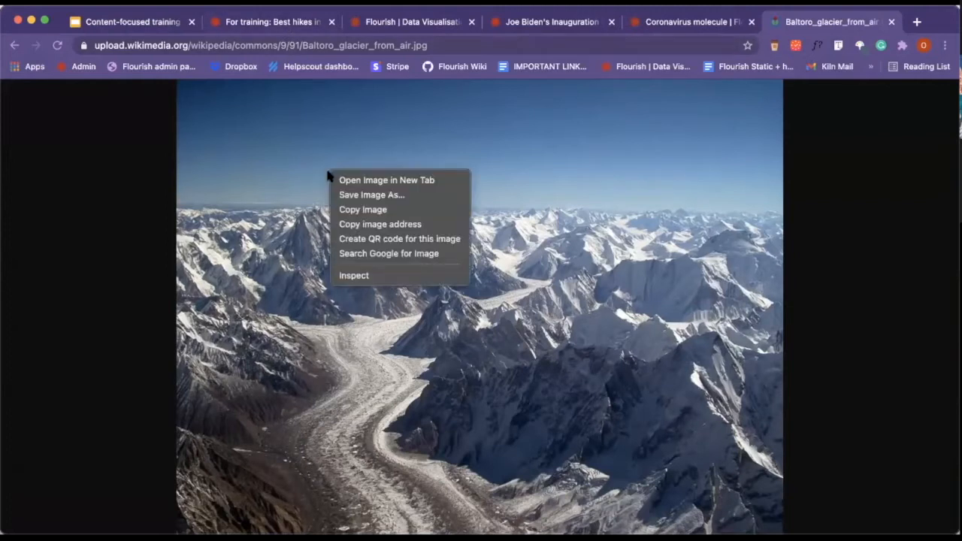
pyautogui.click(359, 196)
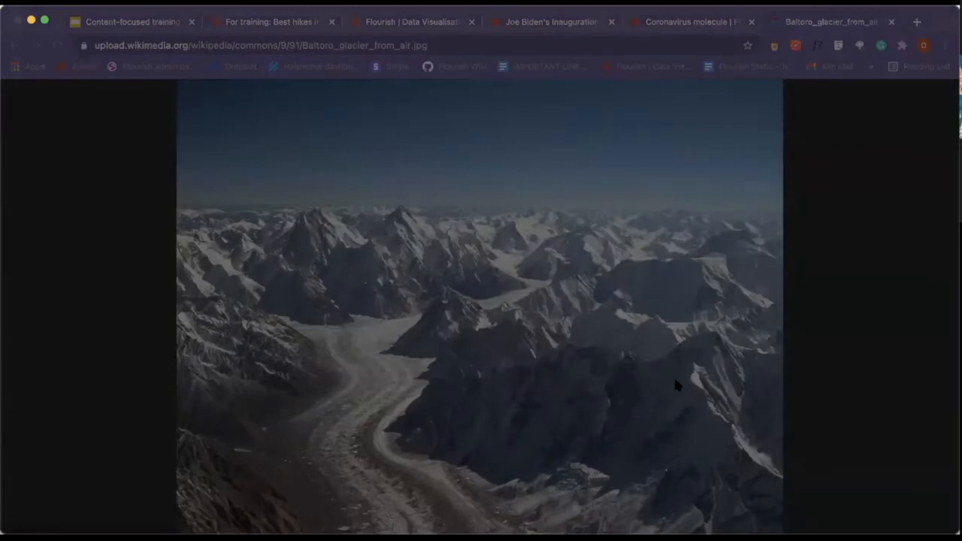
pyautogui.click(700, 401)
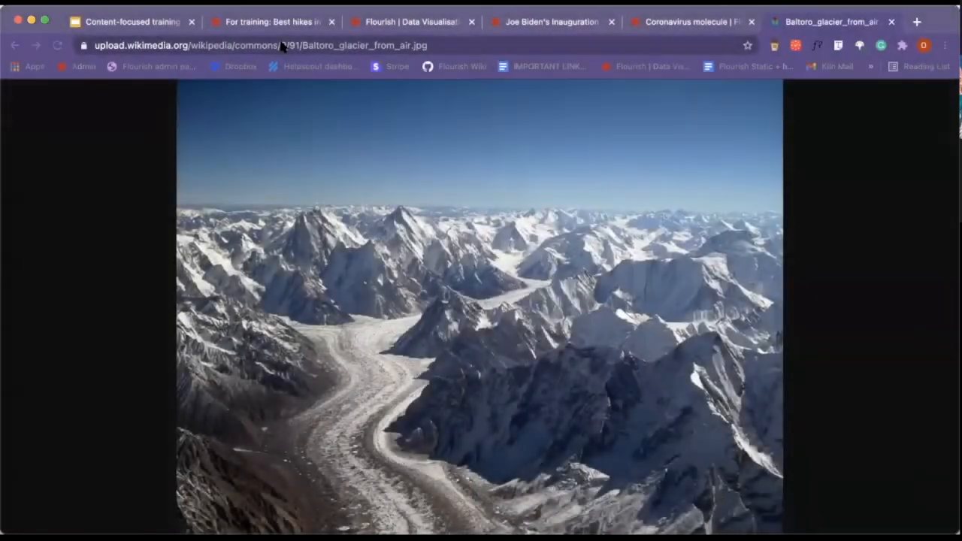
# - Return to the hikes project and upload the saved Baltoro_glacier JPEG into the Baltoro Glacier & K2 row's Image cell
pyautogui.click(293, 22)
pyautogui.click(221, 259)
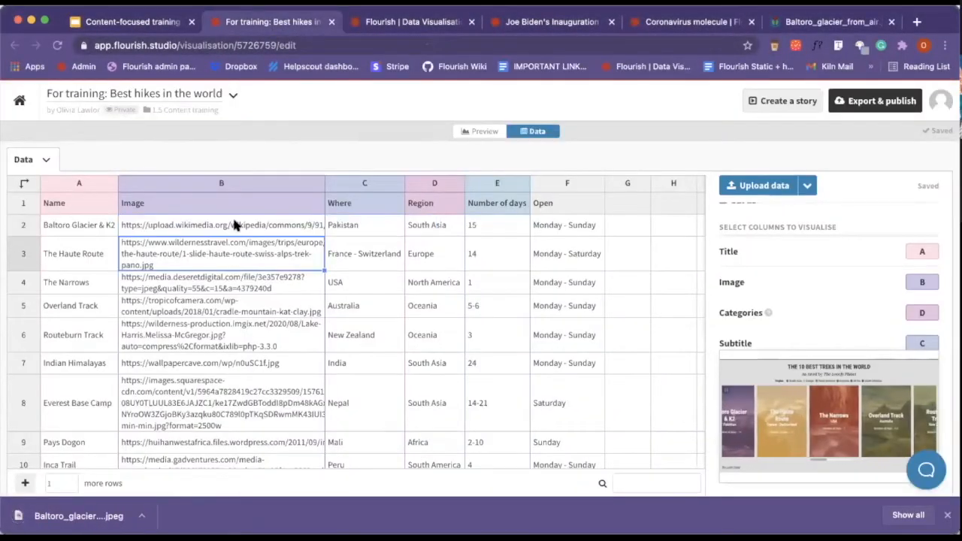
pyautogui.rightClick(232, 215)
pyautogui.click(290, 398)
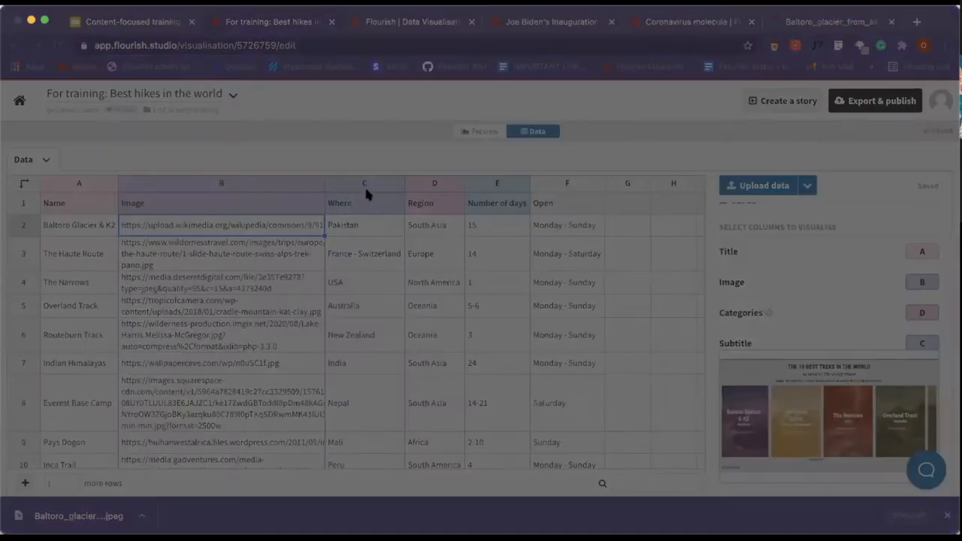
pyautogui.doubleClick(364, 189)
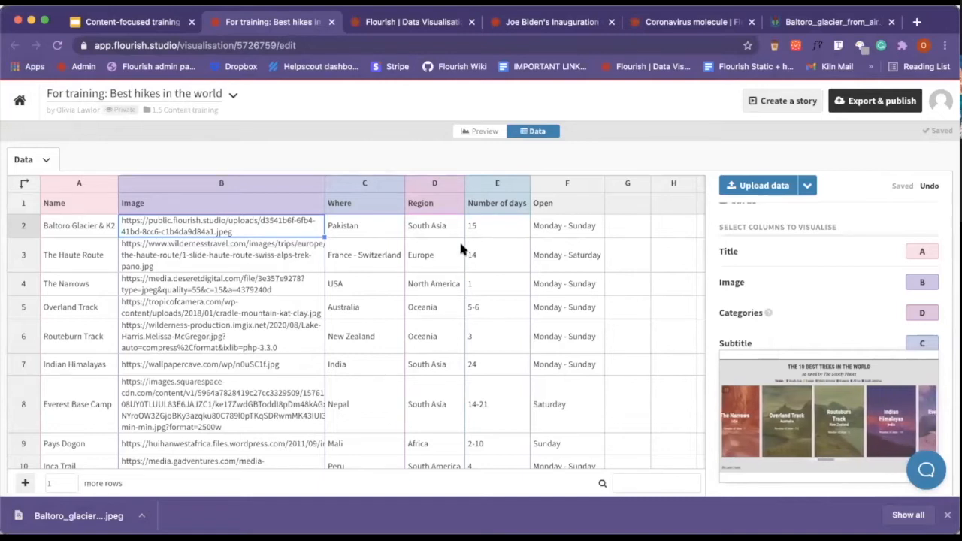
# - Examine how the title, image, category, subtitle and text column bindings appear on the cards, comparing the data sheet with the preview carousel
pyautogui.scroll(-1, 765, 312)
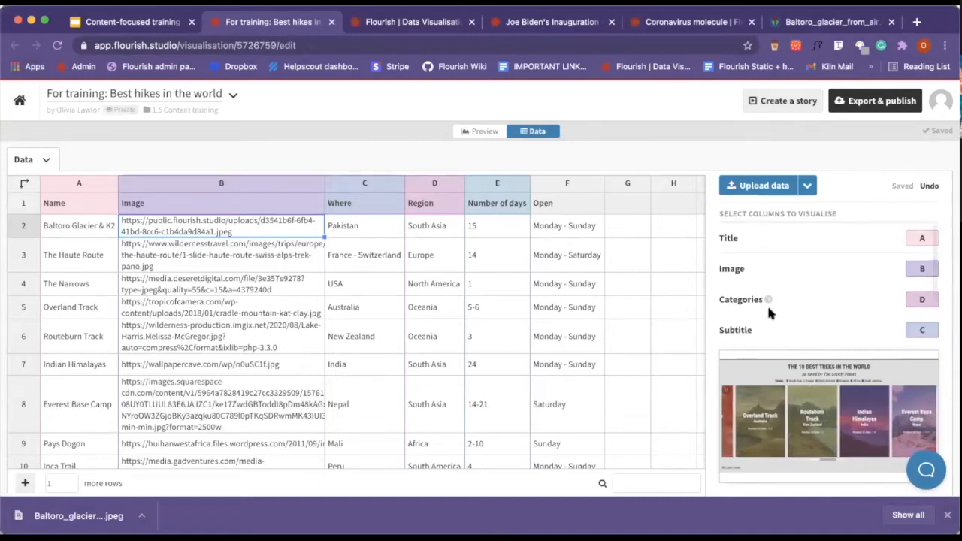
pyautogui.scroll(-2, 768, 312)
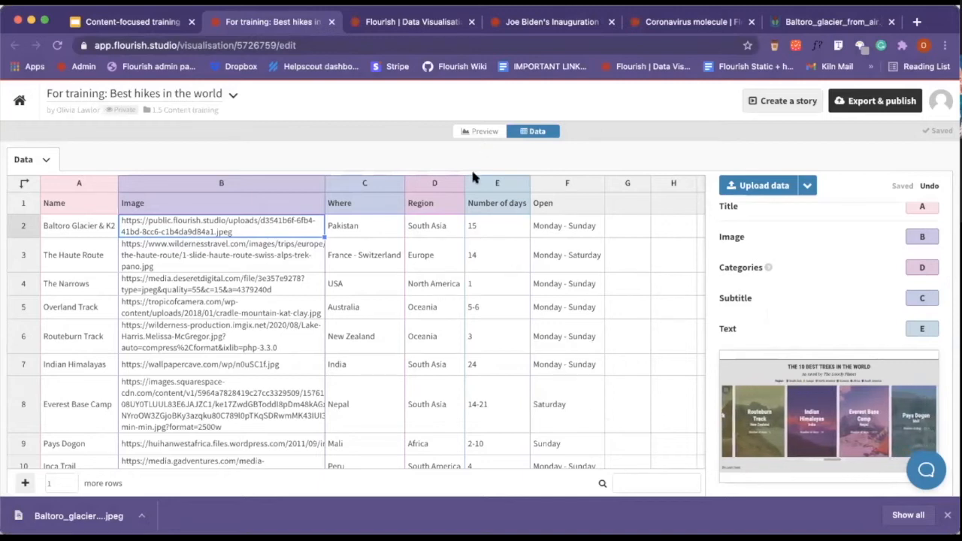
pyautogui.click(488, 130)
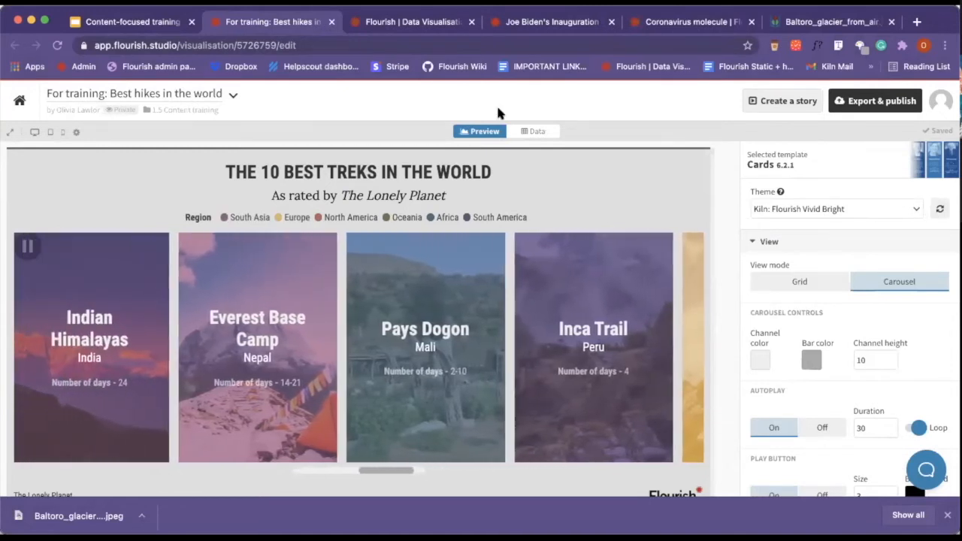
pyautogui.click(536, 131)
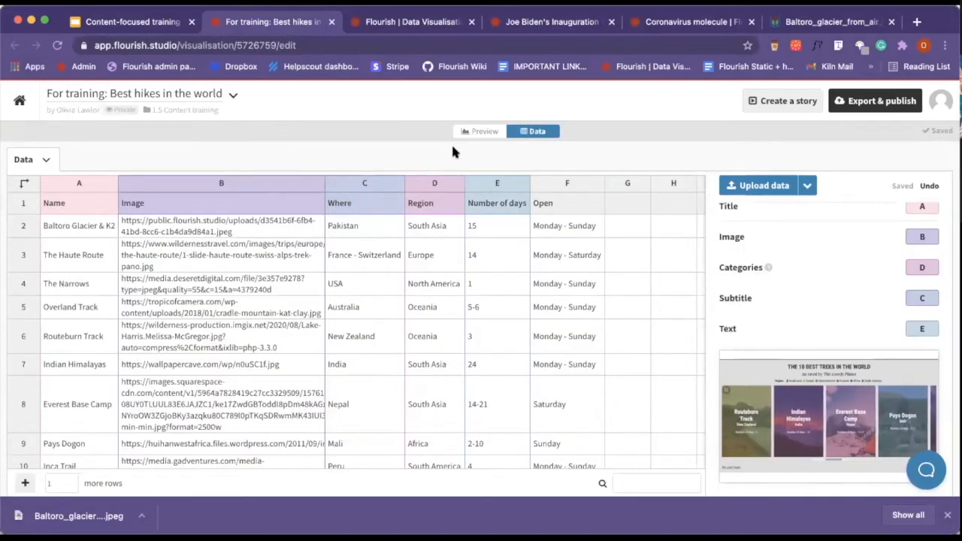
pyautogui.click(481, 131)
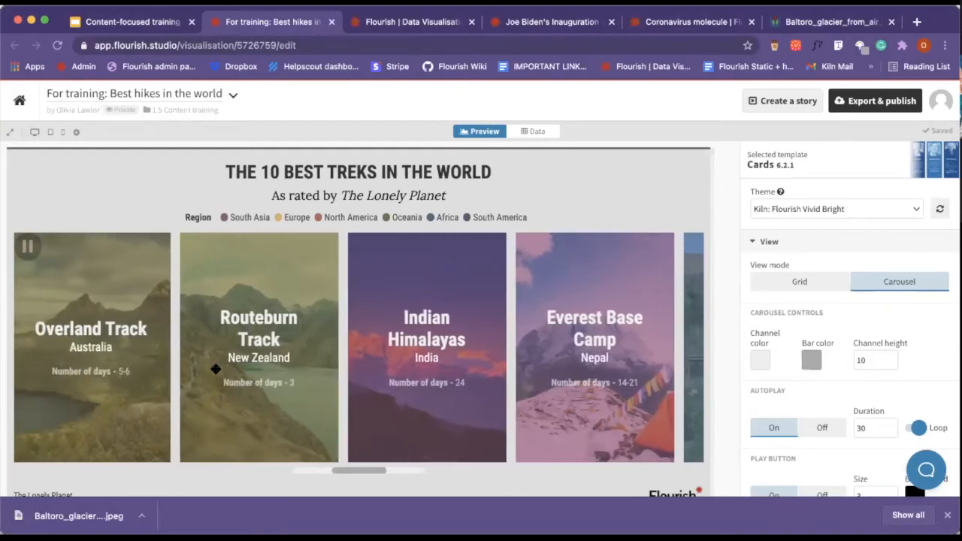
pyautogui.click(537, 131)
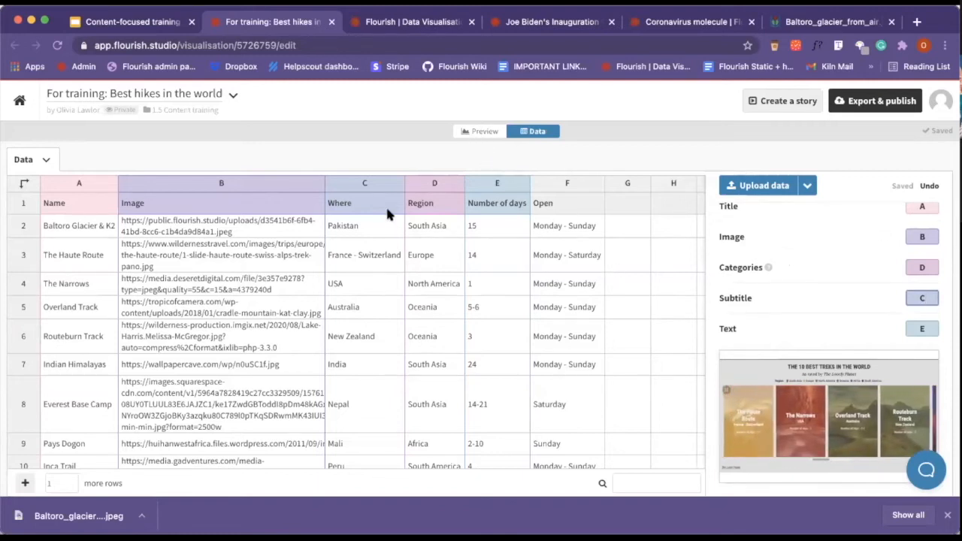
pyautogui.click(474, 132)
pyautogui.moveTo(341, 377); pyautogui.dragTo(429, 347)
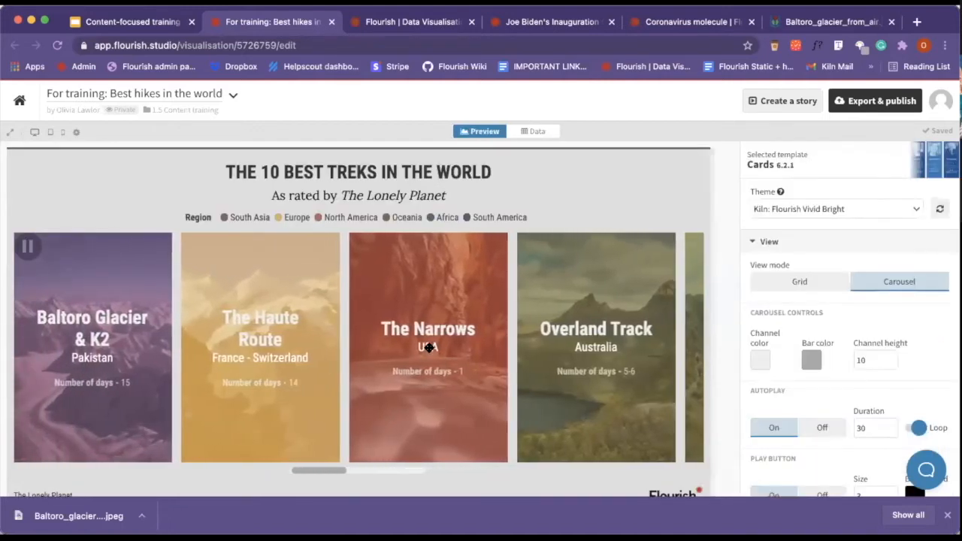
# - Add column F (Open) to the Text binding alongside column E and preview the cards
pyautogui.click(535, 133)
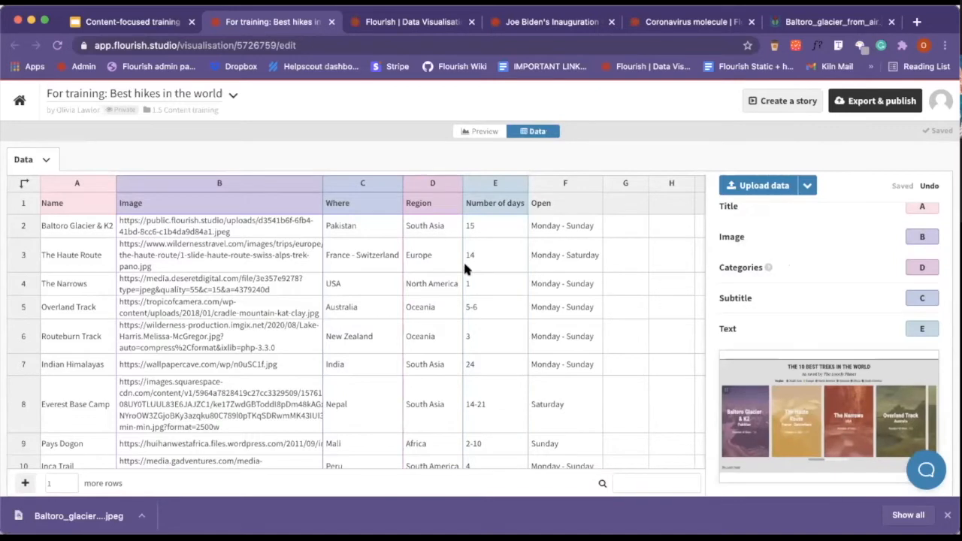
pyautogui.scroll(-3, 782, 301)
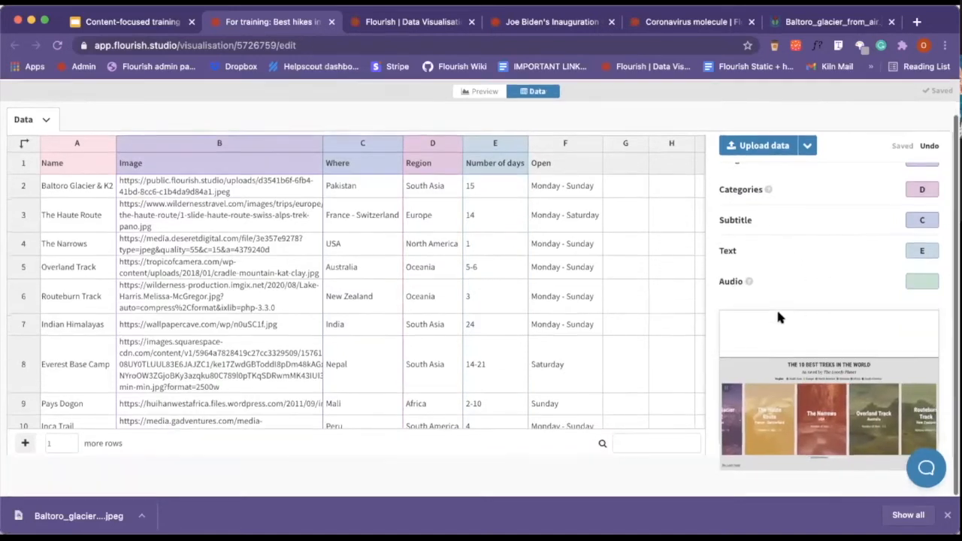
pyautogui.hscroll(3, 575, 245)
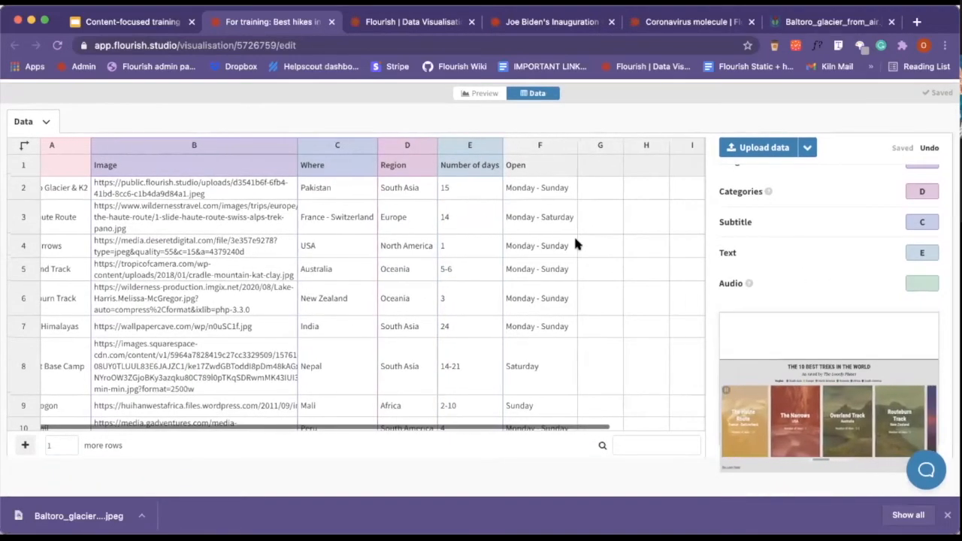
pyautogui.click(481, 167)
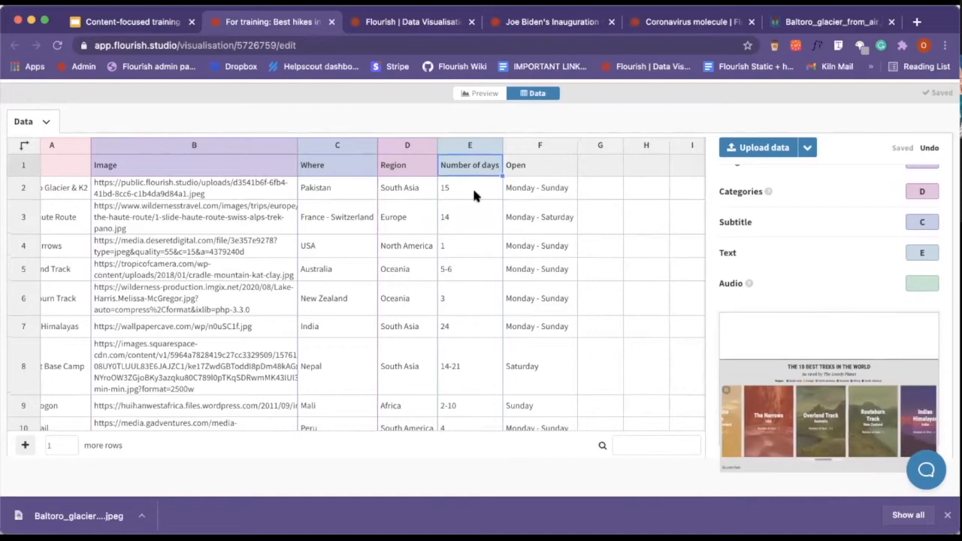
pyautogui.click(463, 102)
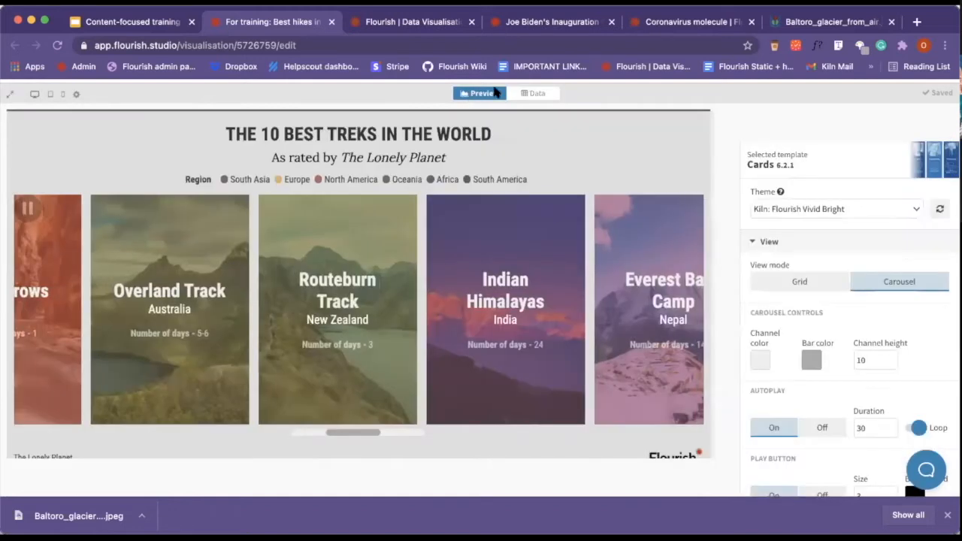
pyautogui.click(937, 253)
pyautogui.write(', F')
pyautogui.press('Return')
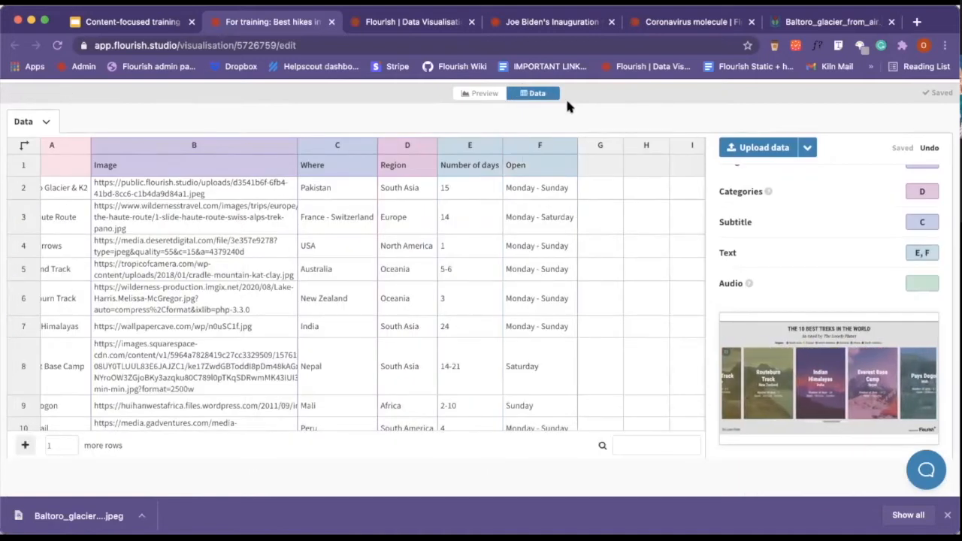
pyautogui.click(478, 93)
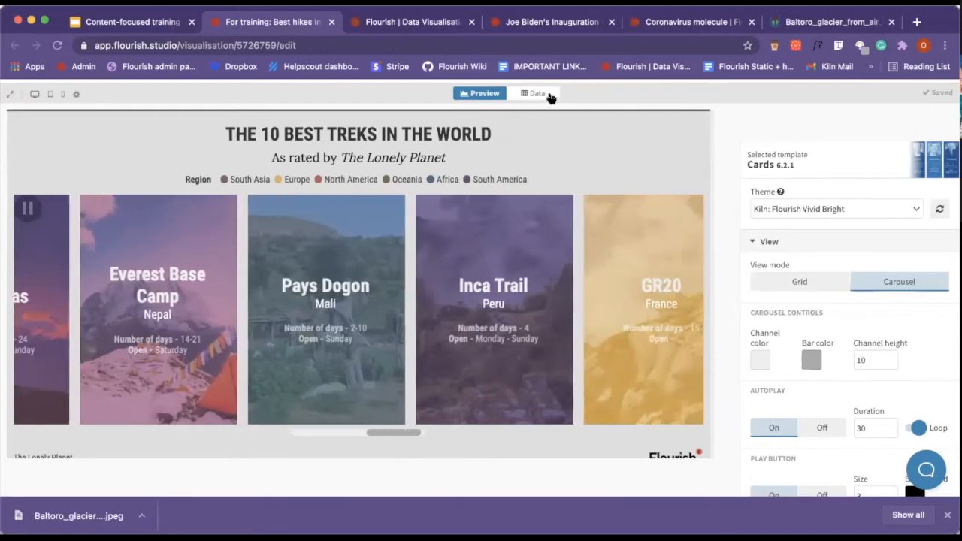
# - Check the Audio binding, insert a column before the Where column and give it the header Audio
pyautogui.click(548, 97)
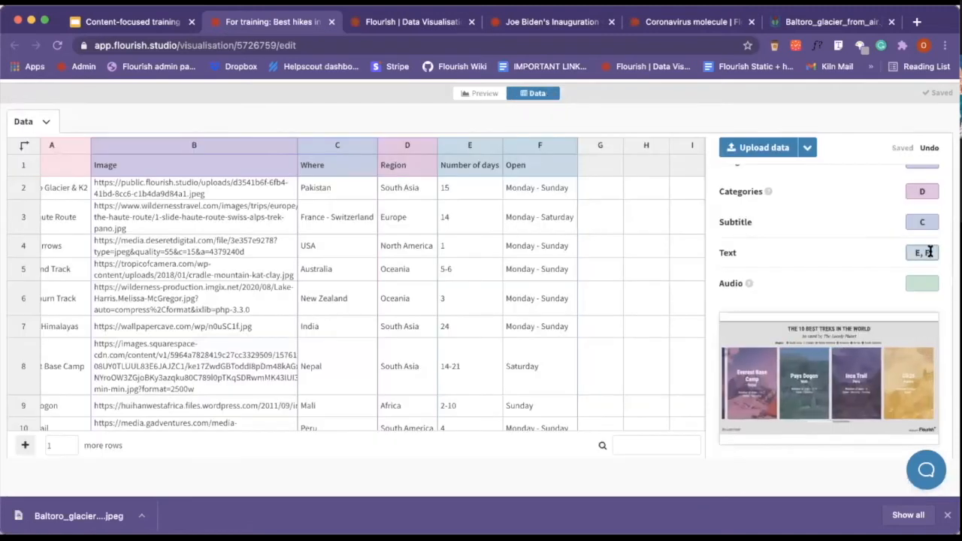
pyautogui.click(905, 283)
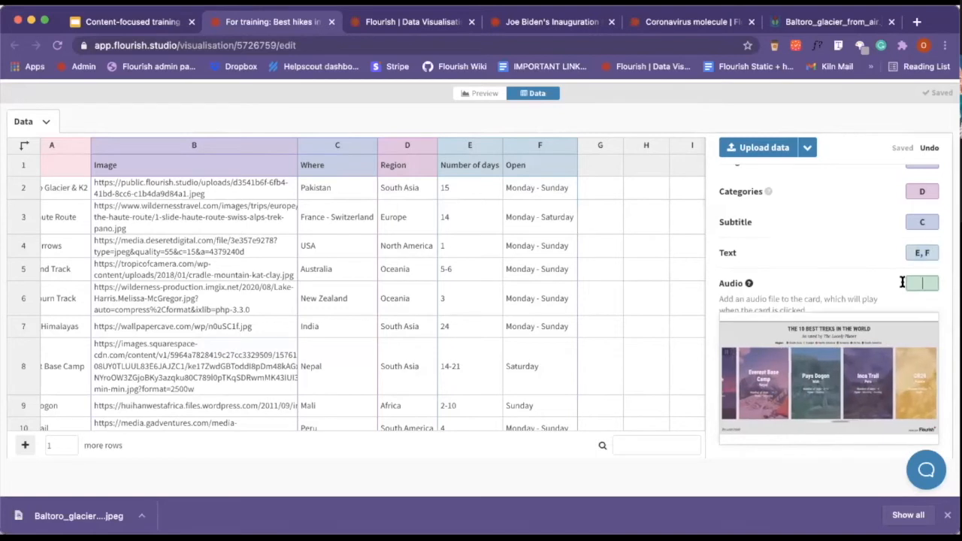
pyautogui.scroll(-1, 834, 288)
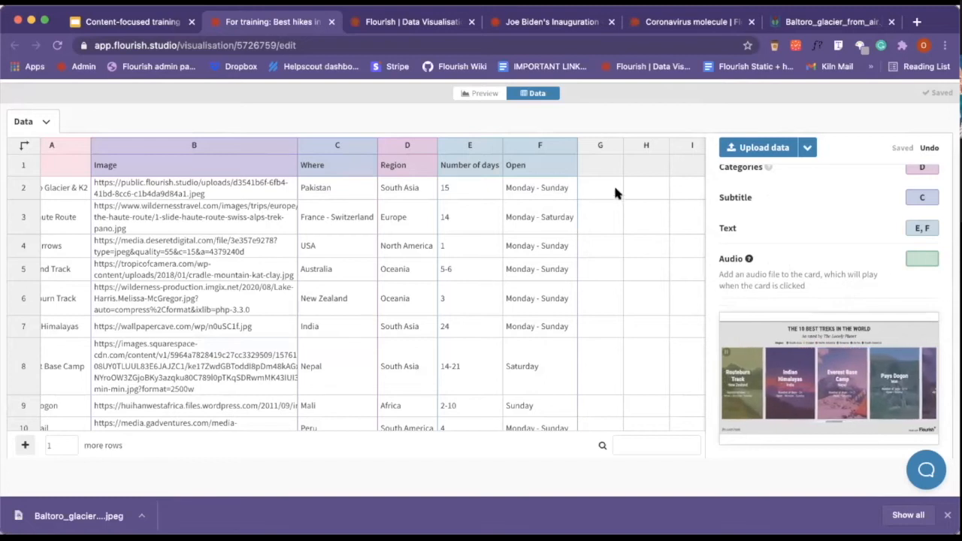
pyautogui.click(255, 186)
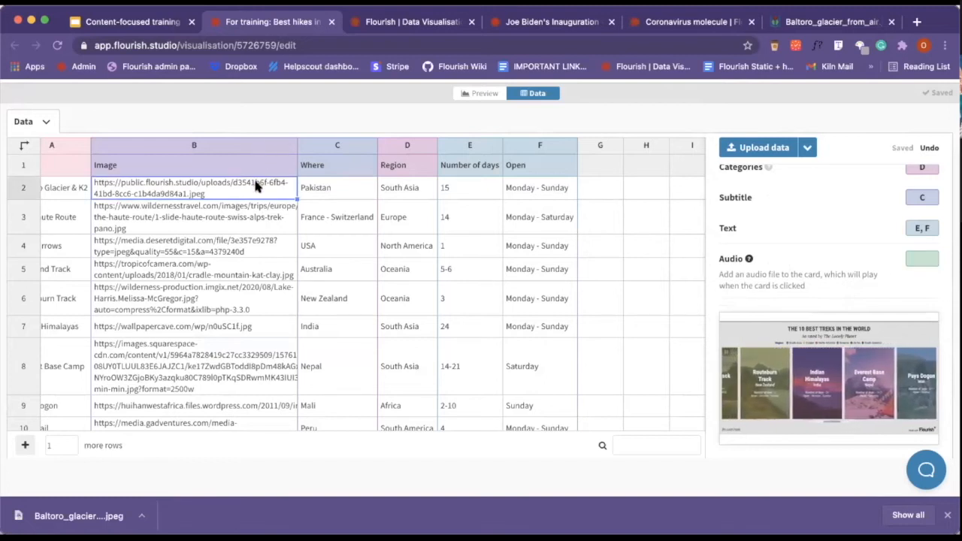
pyautogui.click(328, 143)
pyautogui.rightClick(328, 143)
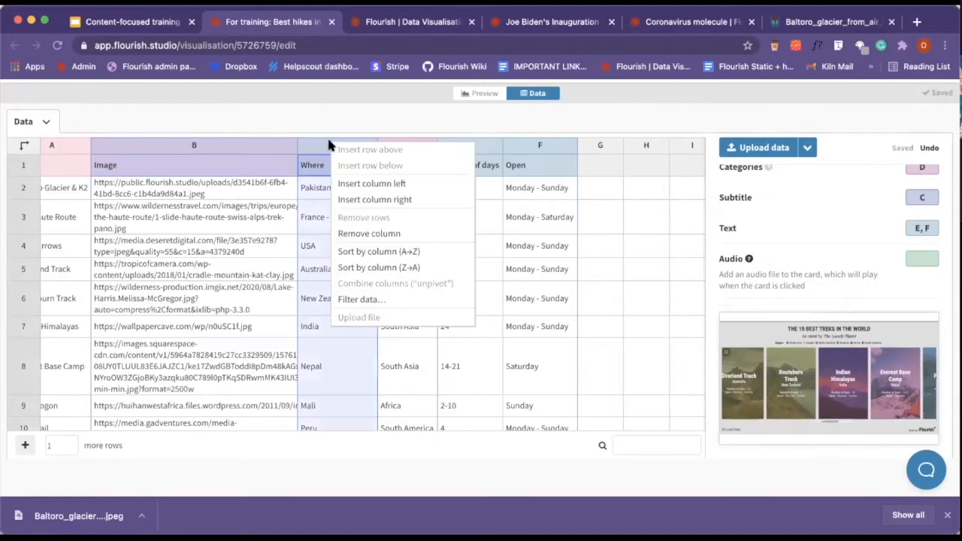
pyautogui.click(354, 188)
pyautogui.write('A')
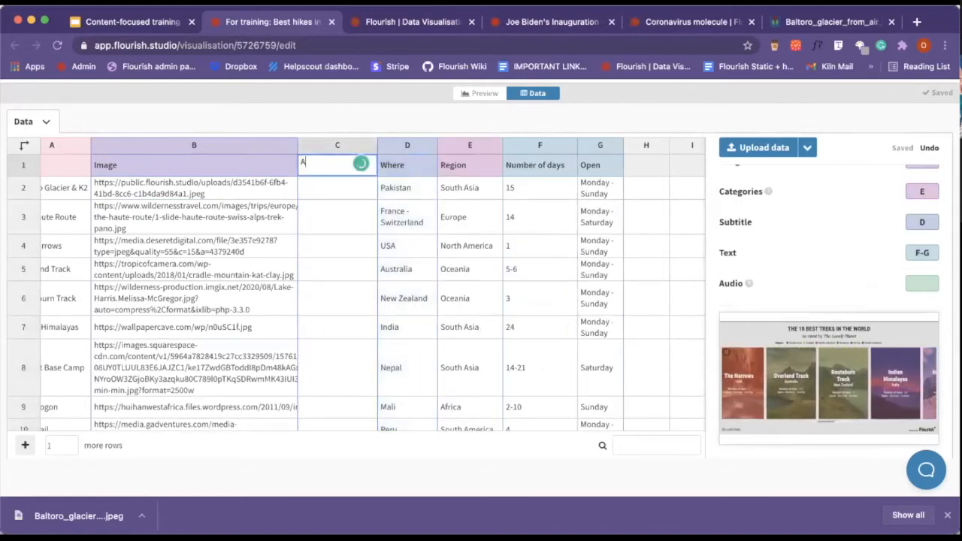
pyautogui.write('udio')
pyautogui.click(355, 186)
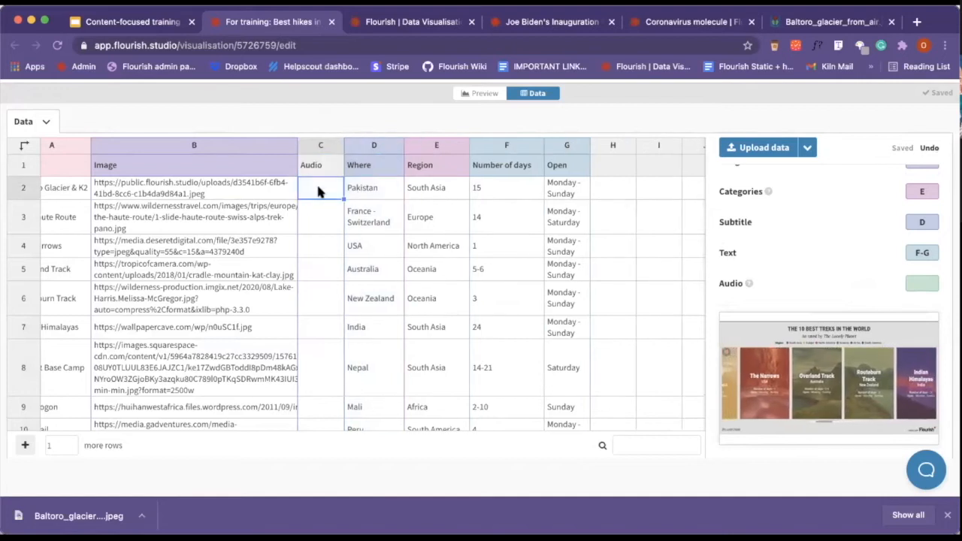
# - Open the file upload for the Baltoro Glacier & K2 row's Audio cell and close it
pyautogui.rightClick(322, 188)
pyautogui.click(375, 368)
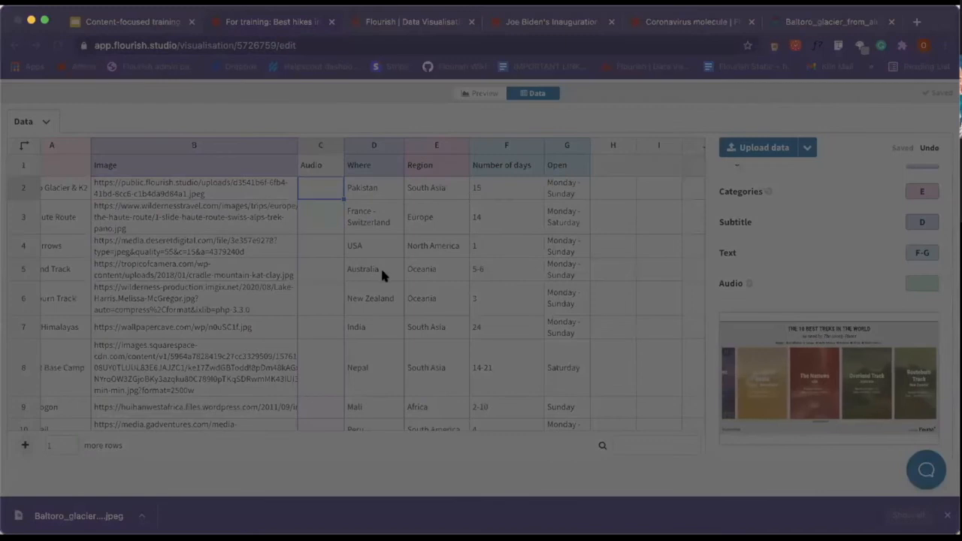
pyautogui.click(644, 393)
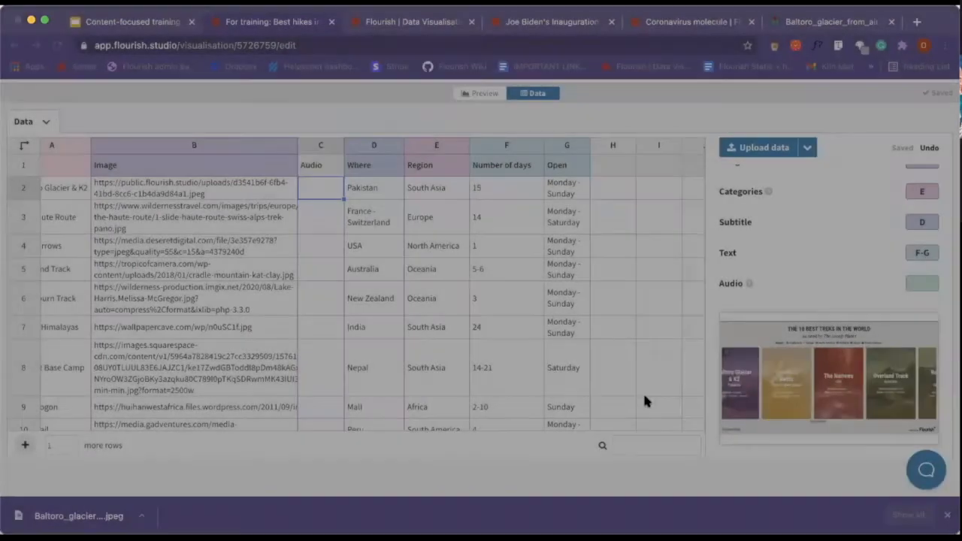
# - Bind Audio to column C, and remove the Audio column from the data sheet
pyautogui.click(925, 282)
pyautogui.write('C')
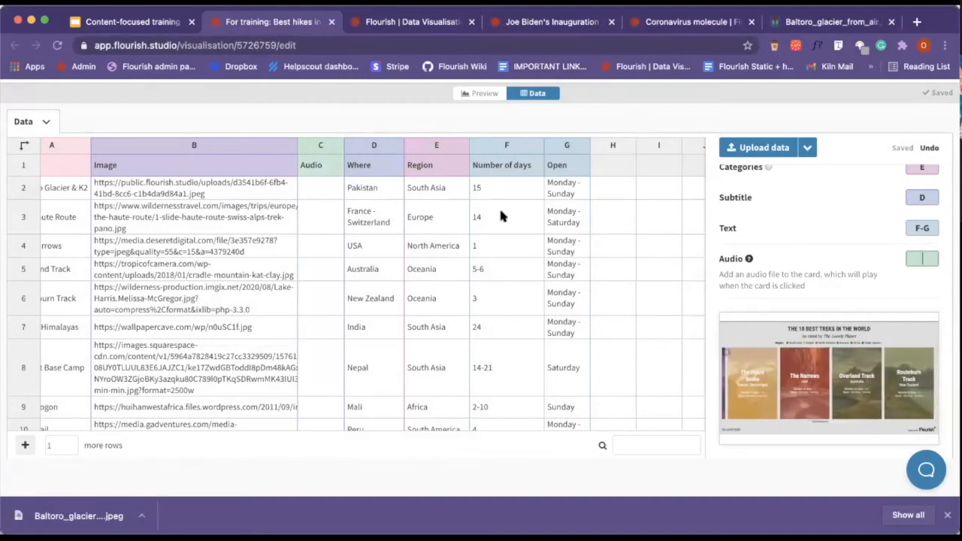
pyautogui.rightClick(319, 150)
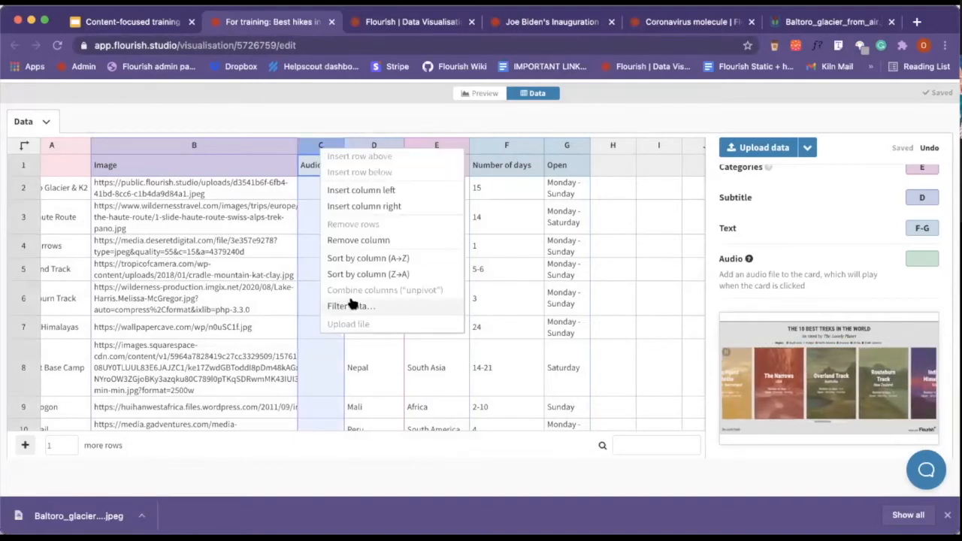
pyautogui.click(351, 242)
# - Return to the preview and try the Grid view mode twice, switching back to Carousel each time
pyautogui.click(467, 93)
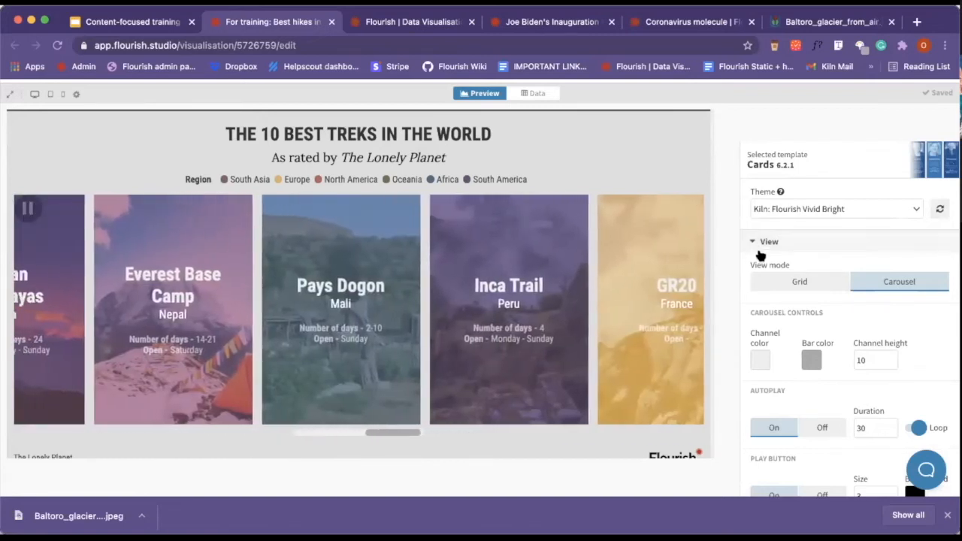
pyautogui.scroll(-2, 760, 271)
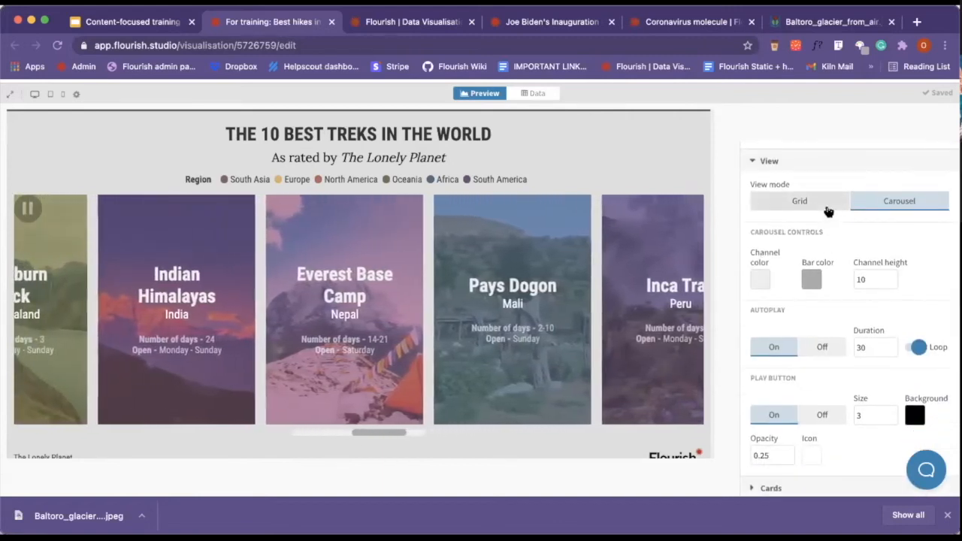
pyautogui.click(825, 201)
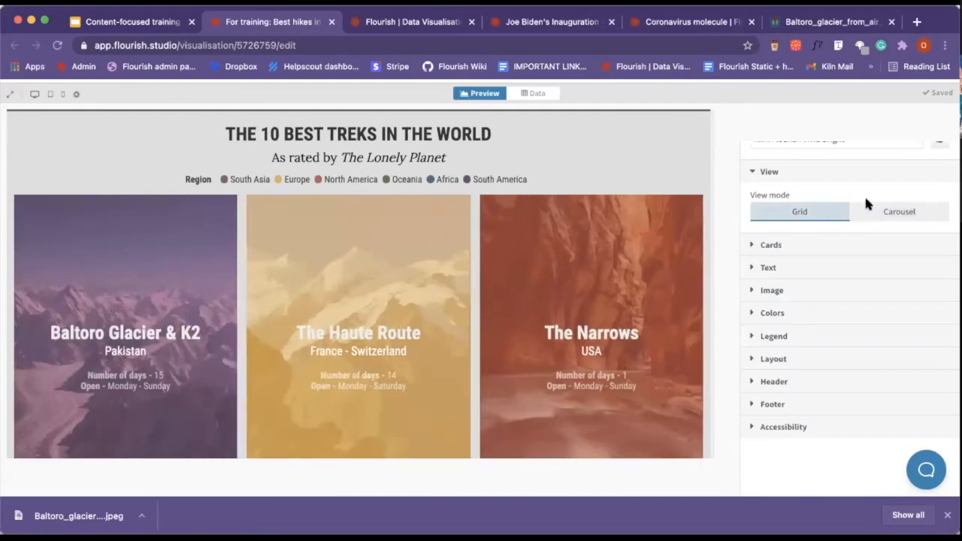
pyautogui.scroll(-5, 601, 316)
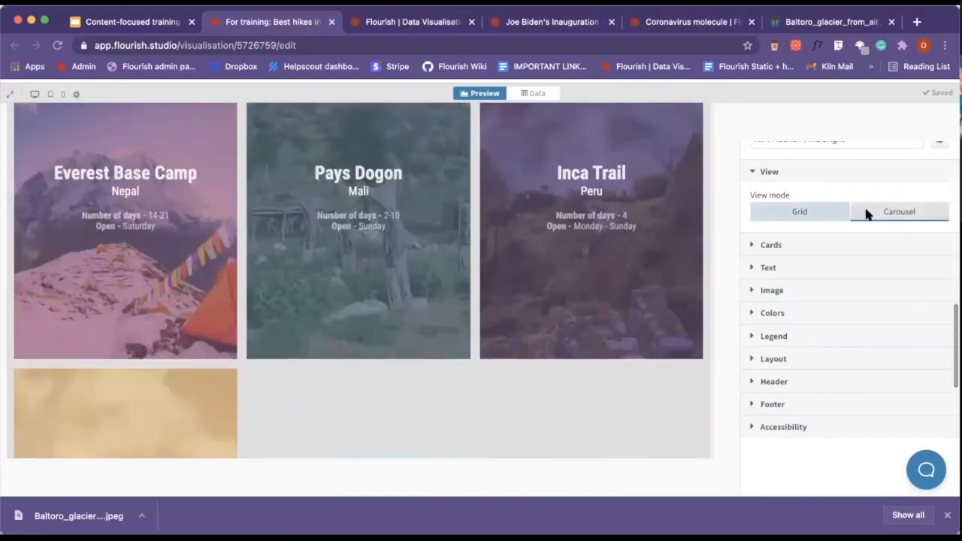
pyautogui.click(869, 214)
pyautogui.scroll(2, 866, 214)
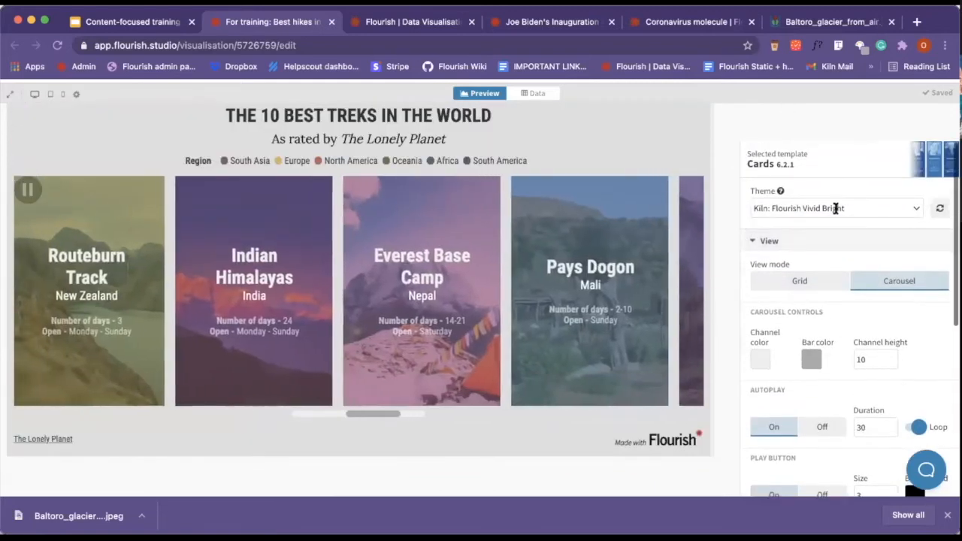
pyautogui.click(815, 281)
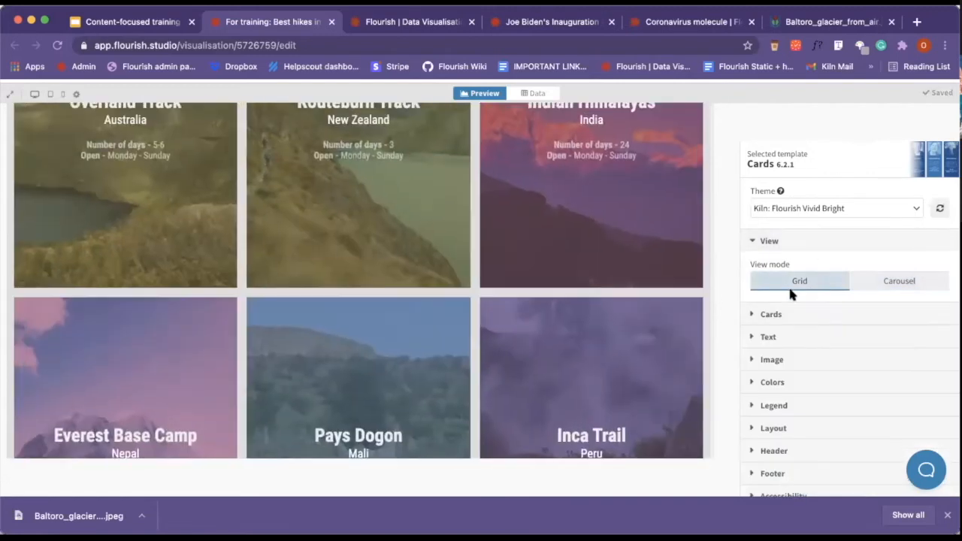
pyautogui.click(908, 280)
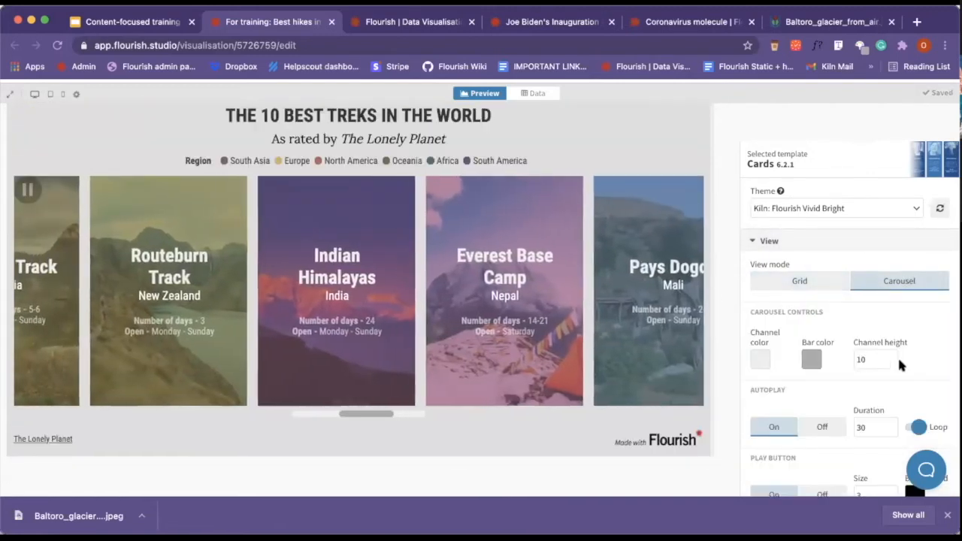
# - Examine the carousel controls, autoplay and play button settings, and collapse the View settings
pyautogui.scroll(-2, 865, 372)
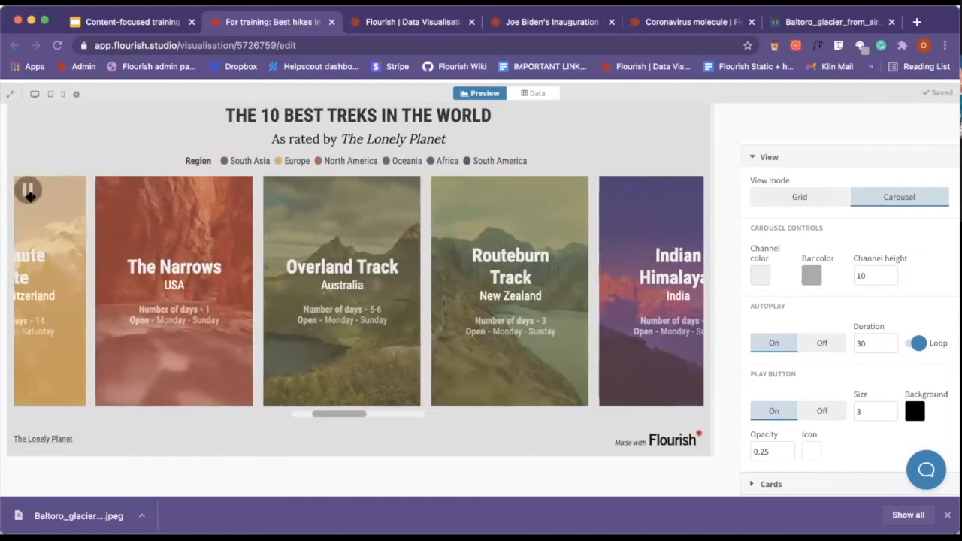
pyautogui.scroll(-2, 823, 215)
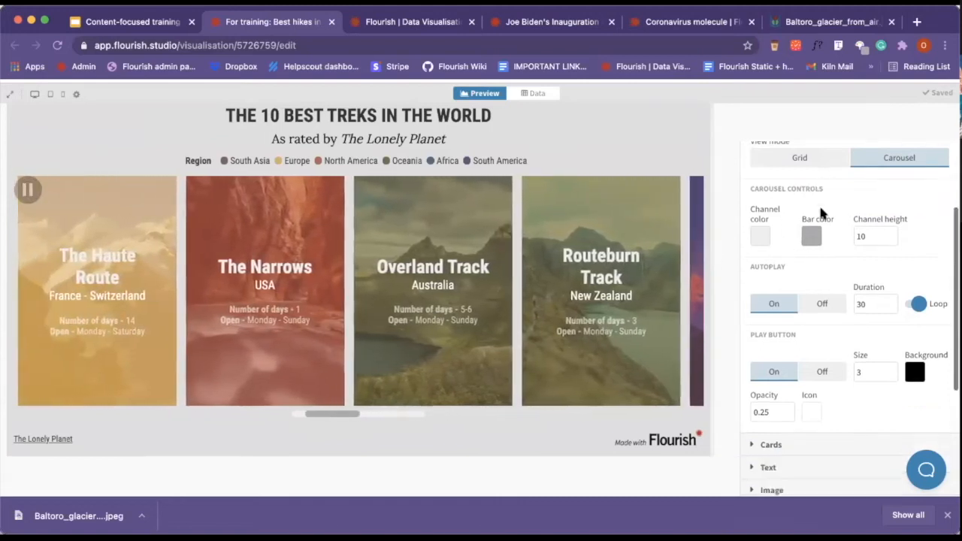
pyautogui.scroll(-1, 870, 376)
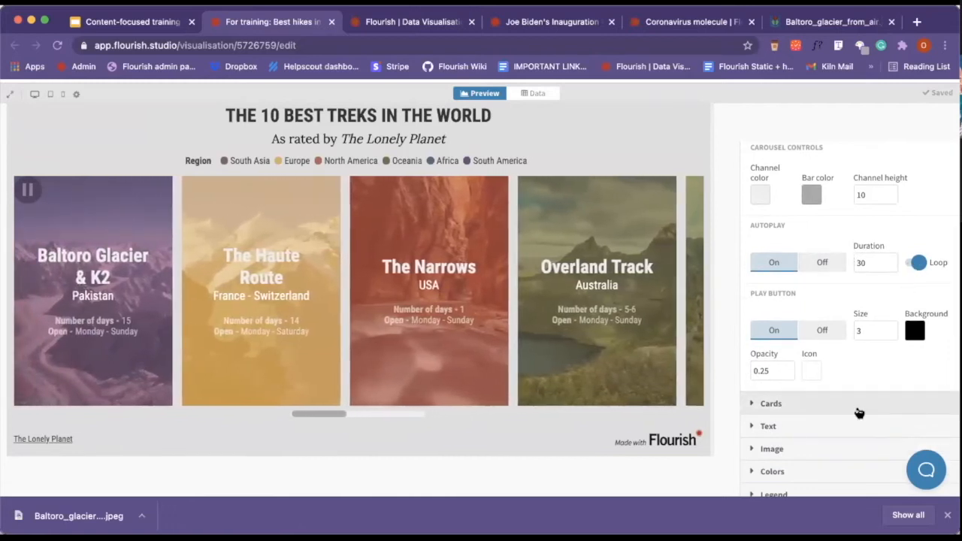
pyautogui.scroll(1, 857, 270)
pyautogui.scroll(1, 835, 233)
pyautogui.click(805, 167)
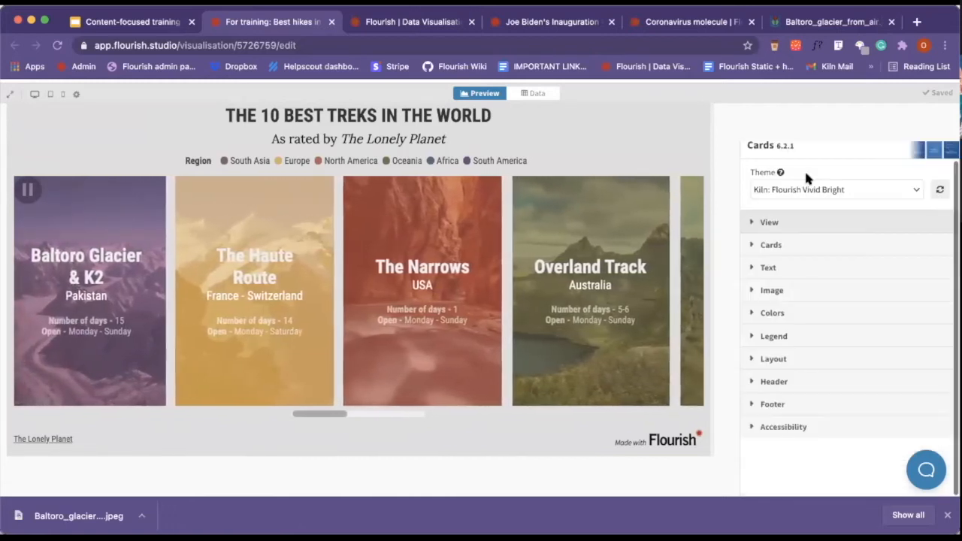
# - Change the card layout from Image overlay to Portrait in the Cards settings
pyautogui.click(796, 249)
pyautogui.scroll(-4, 805, 301)
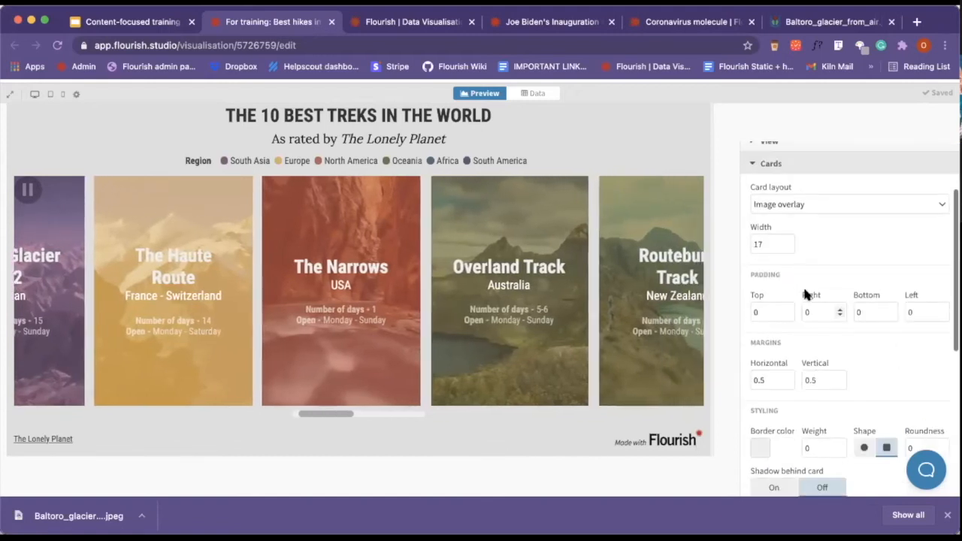
pyautogui.click(938, 183)
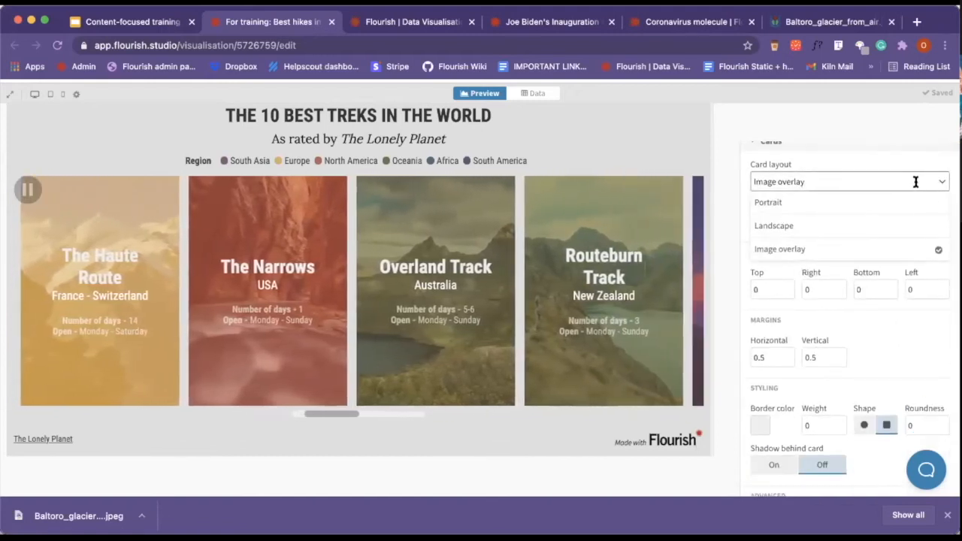
pyautogui.click(865, 203)
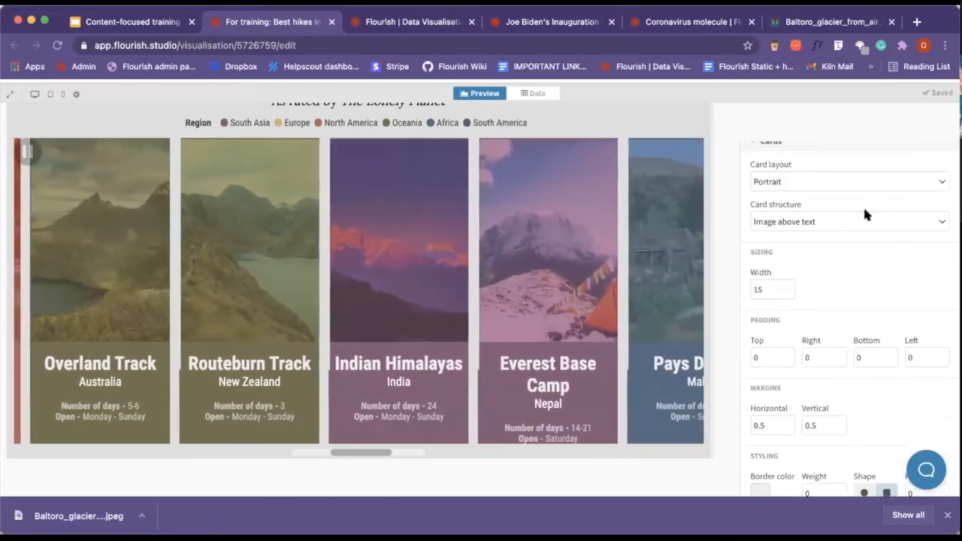
# - Try the card structure Title above image, and set it to Title and subtitle above image
pyautogui.click(930, 221)
pyautogui.click(860, 265)
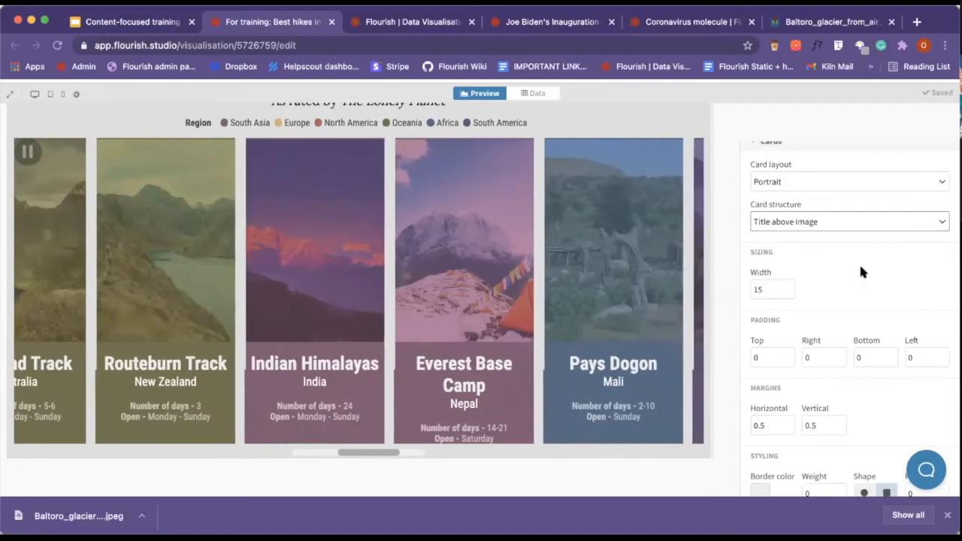
pyautogui.click(854, 224)
pyautogui.click(833, 283)
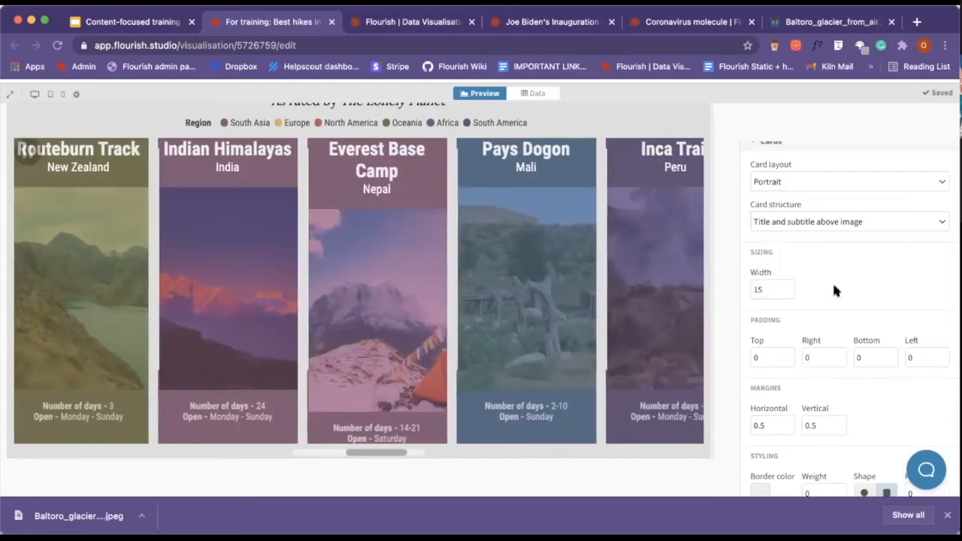
# - Try the Landscape card layout, and change the layout to Image overlay in the Cards settings
pyautogui.click(804, 182)
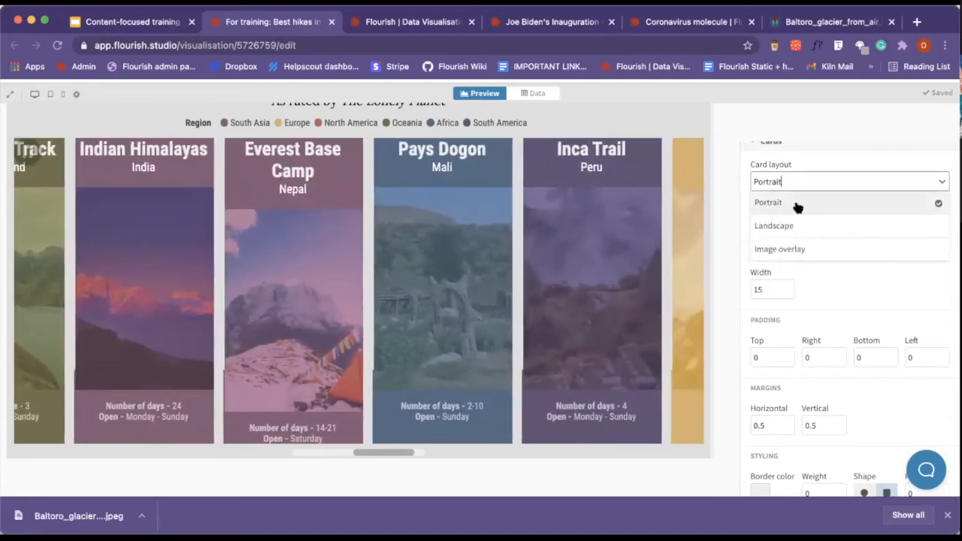
pyautogui.click(791, 224)
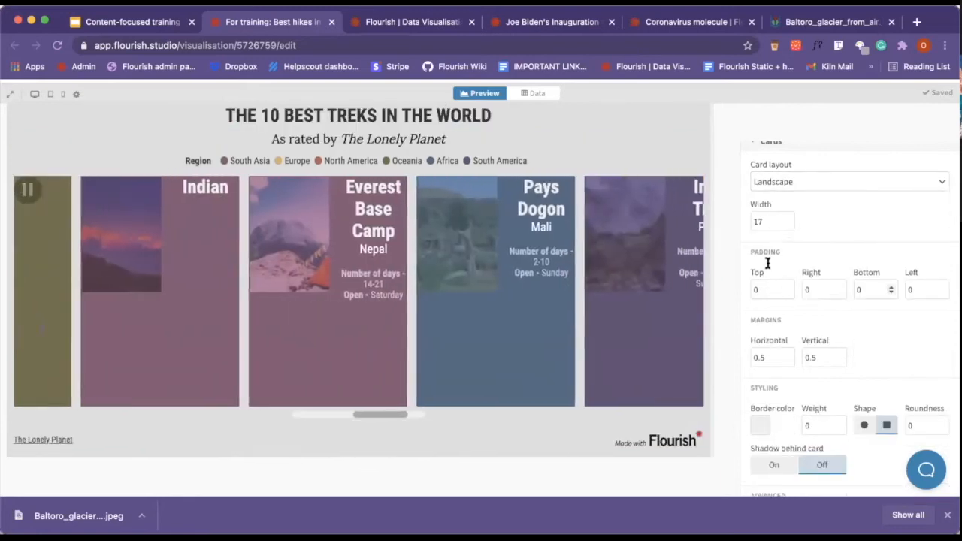
pyautogui.click(823, 181)
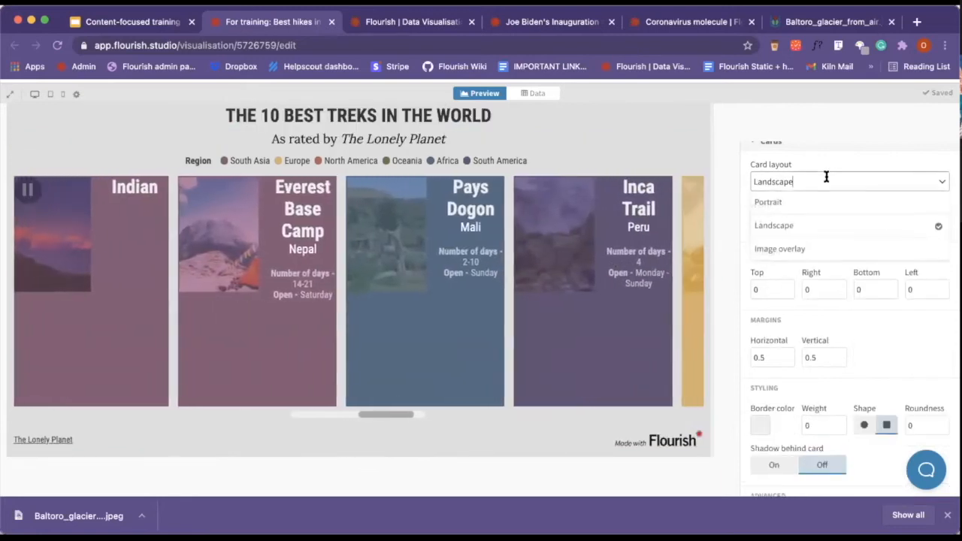
pyautogui.click(774, 141)
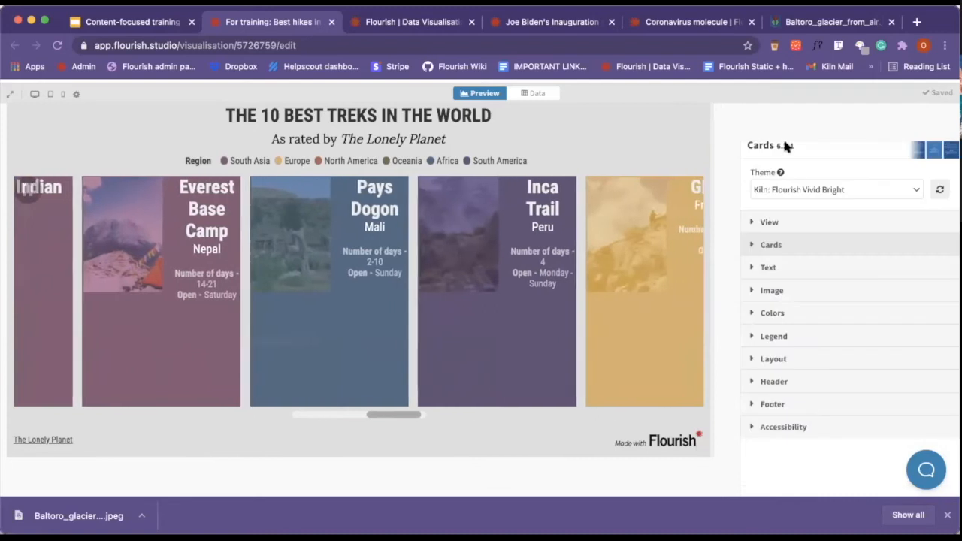
pyautogui.click(774, 246)
pyautogui.click(789, 290)
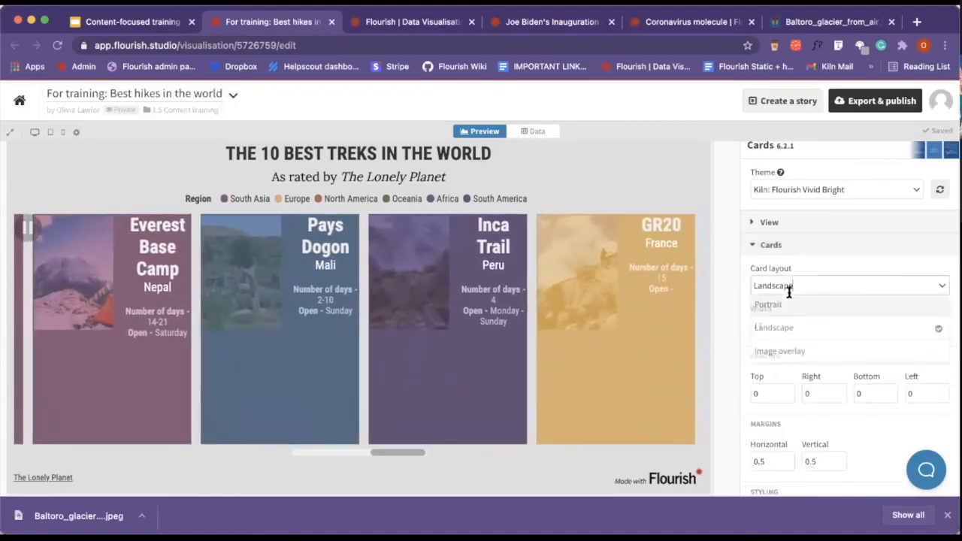
pyautogui.click(786, 345)
# - Try a card width of 12, and set the width to 17
pyautogui.scroll(-2, 789, 328)
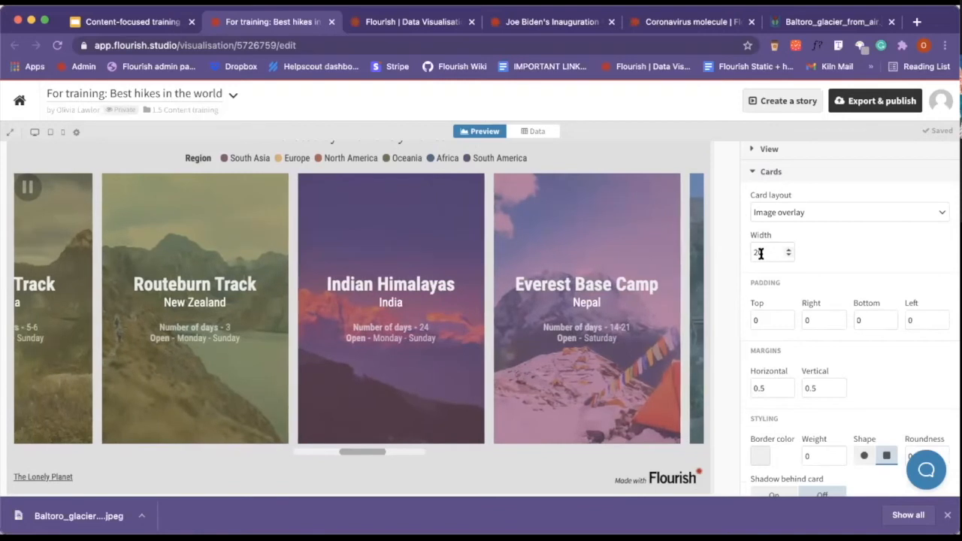
pyautogui.doubleClick(761, 253)
pyautogui.press('BackSpace')
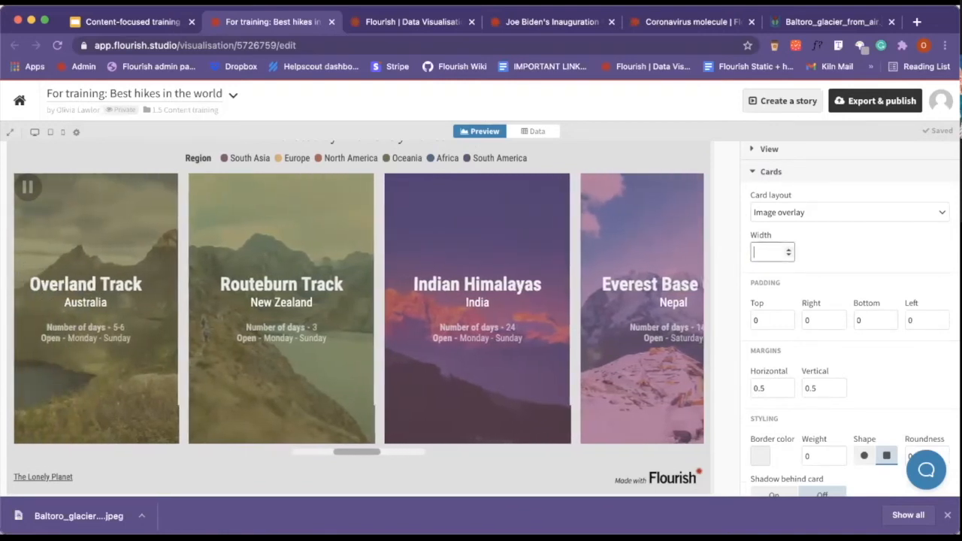
pyautogui.write('12')
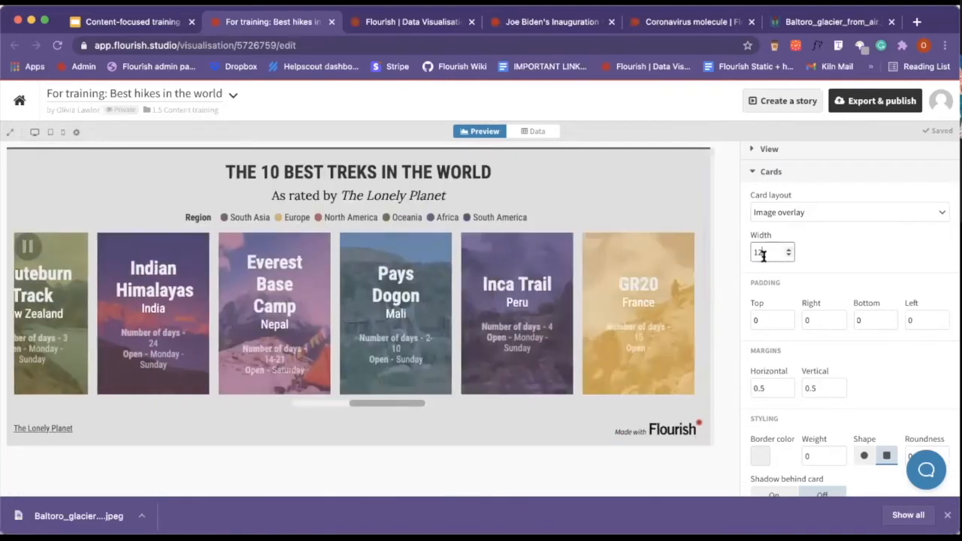
pyautogui.write('17')
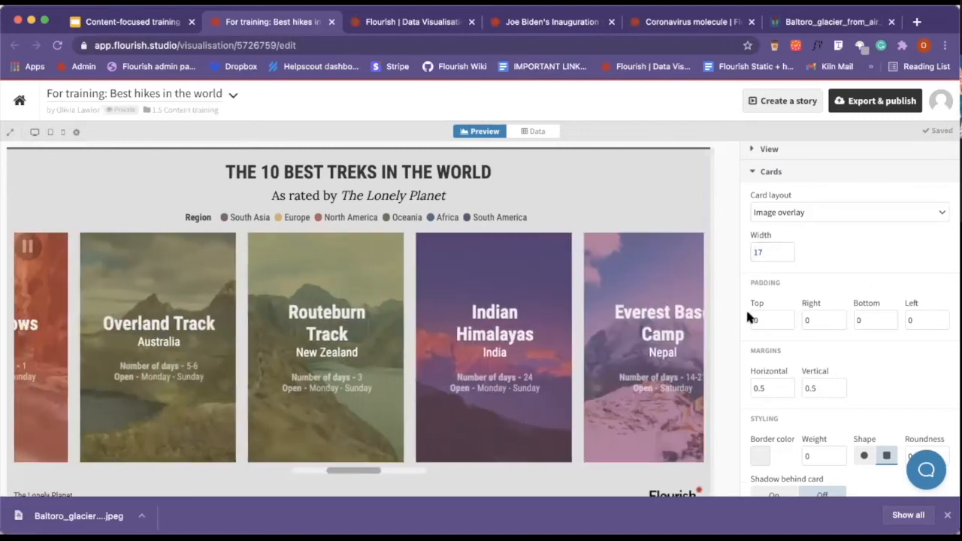
# - Try a top padding of 3 on the cards, and reset it to 0
pyautogui.scroll(-1, 748, 304)
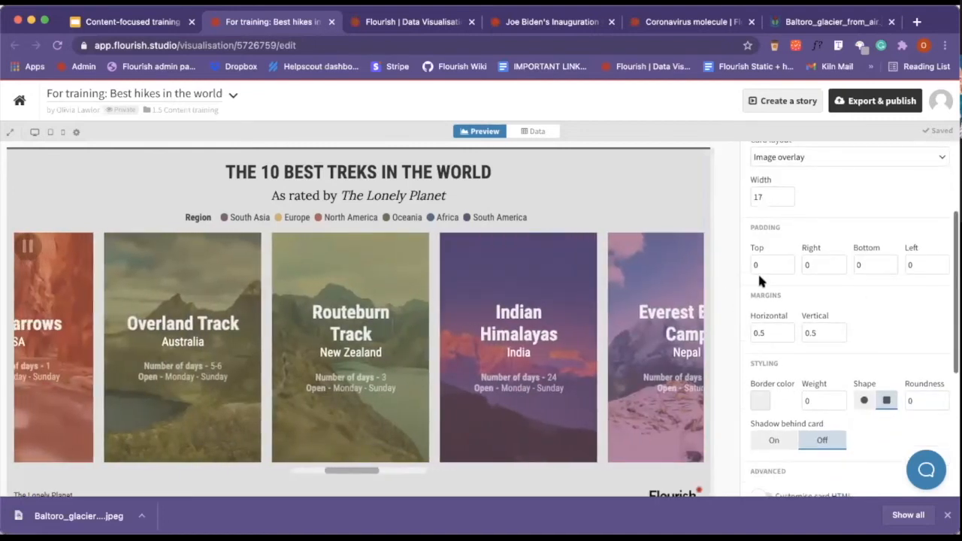
pyautogui.moveTo(770, 264); pyautogui.dragTo(757, 264)
pyautogui.press('BackSpace')
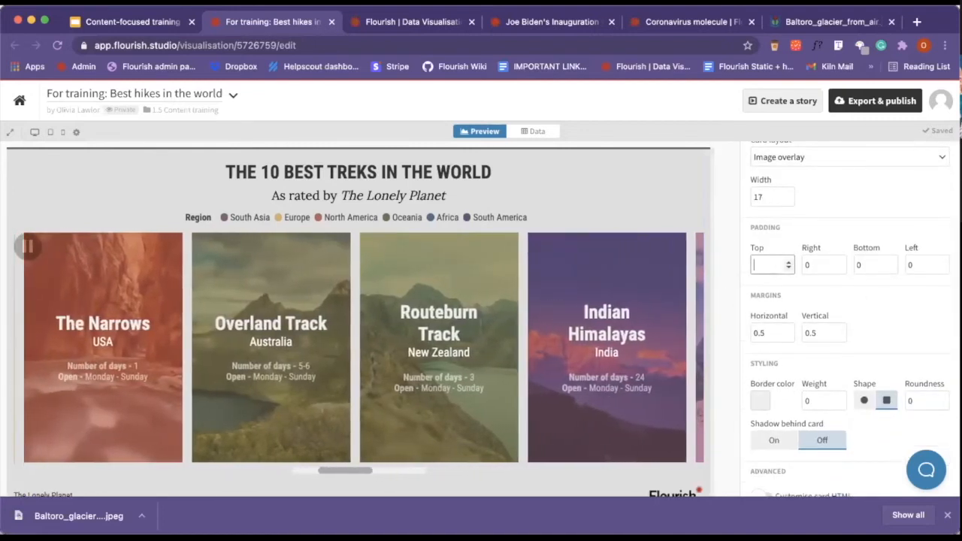
pyautogui.write('3')
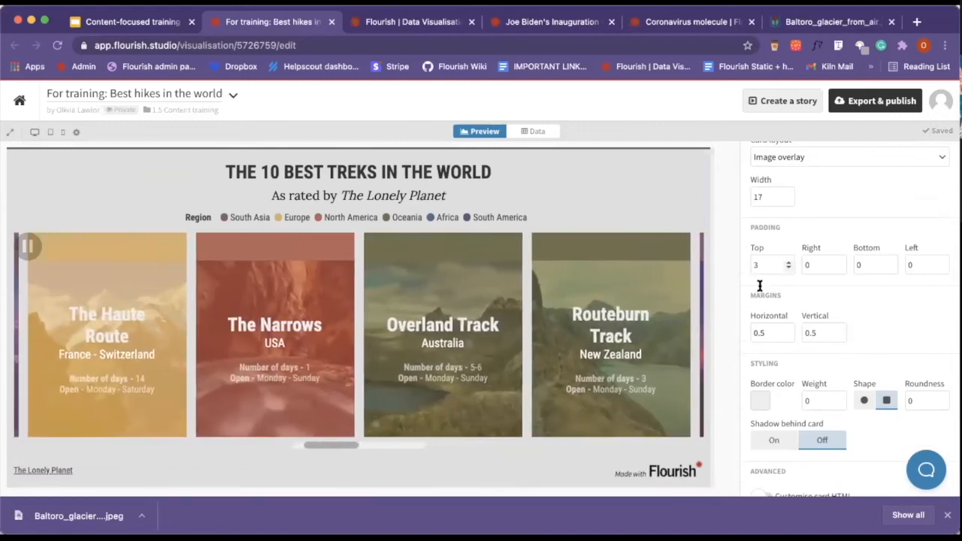
pyautogui.moveTo(765, 265); pyautogui.dragTo(714, 263)
pyautogui.press('BackSpace')
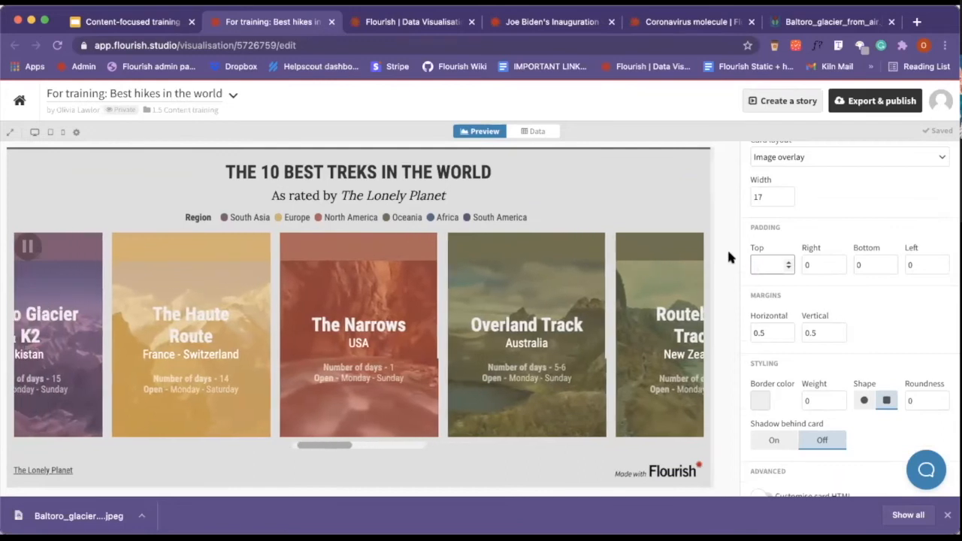
pyautogui.write('0')
pyautogui.click(732, 251)
# - Enable custom card HTML, highlight the whole HTML code to inspect it, and disable the customisation again
pyautogui.scroll(-1, 773, 428)
pyautogui.scroll(-3, 773, 428)
pyautogui.scroll(2, 773, 429)
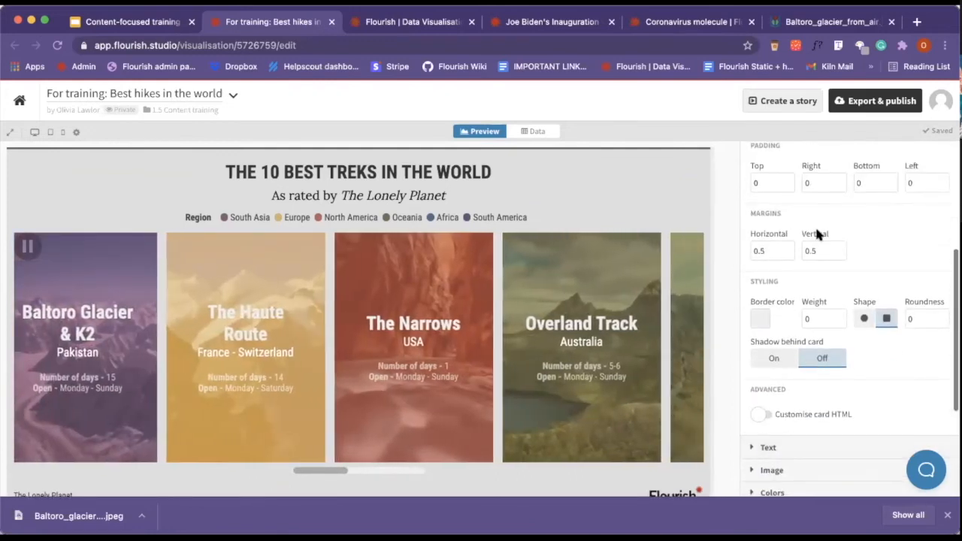
pyautogui.scroll(-2, 796, 375)
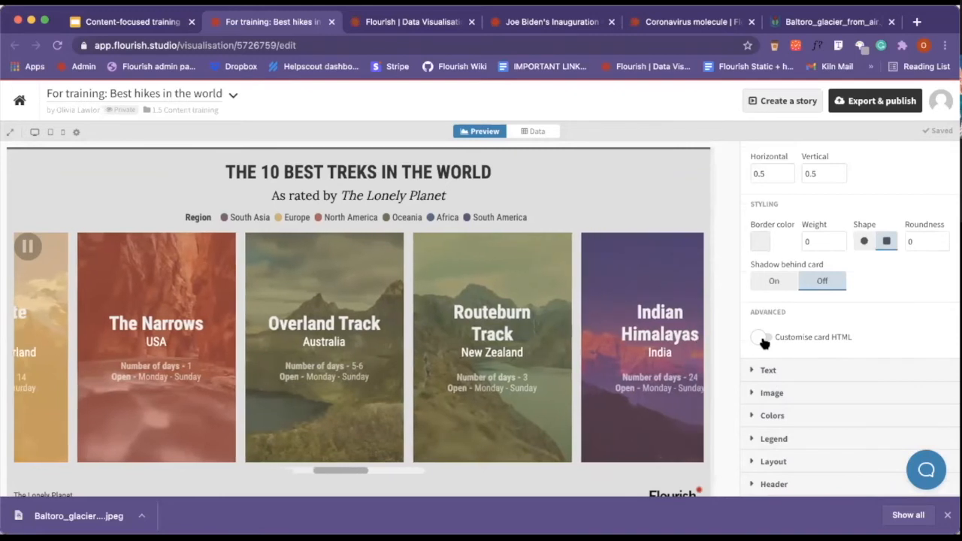
pyautogui.click(762, 339)
pyautogui.scroll(-2, 832, 359)
pyautogui.scroll(-2, 832, 354)
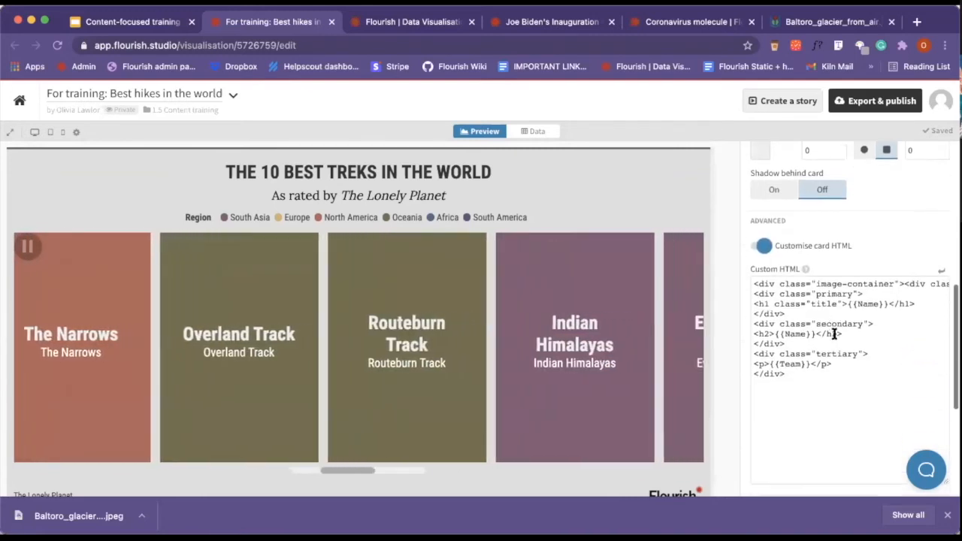
pyautogui.moveTo(866, 345); pyautogui.dragTo(745, 252)
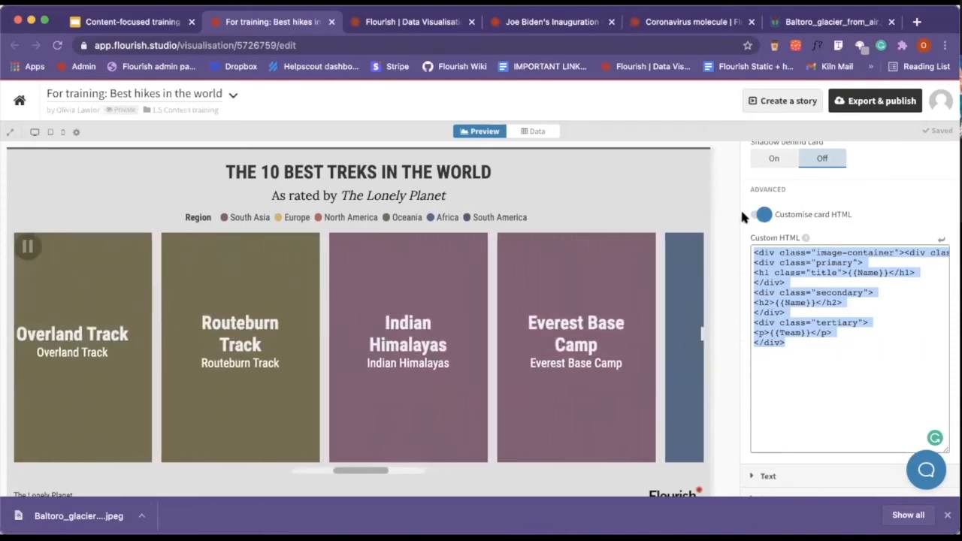
pyautogui.click(760, 215)
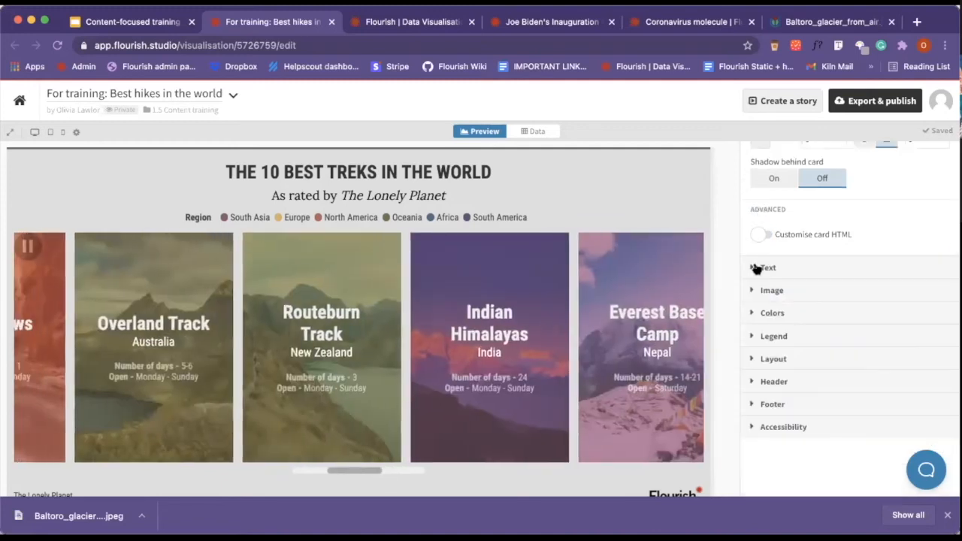
# - Review the Text settings, try the vertical text positions Top and Bottom, and return to Center
pyautogui.click(758, 269)
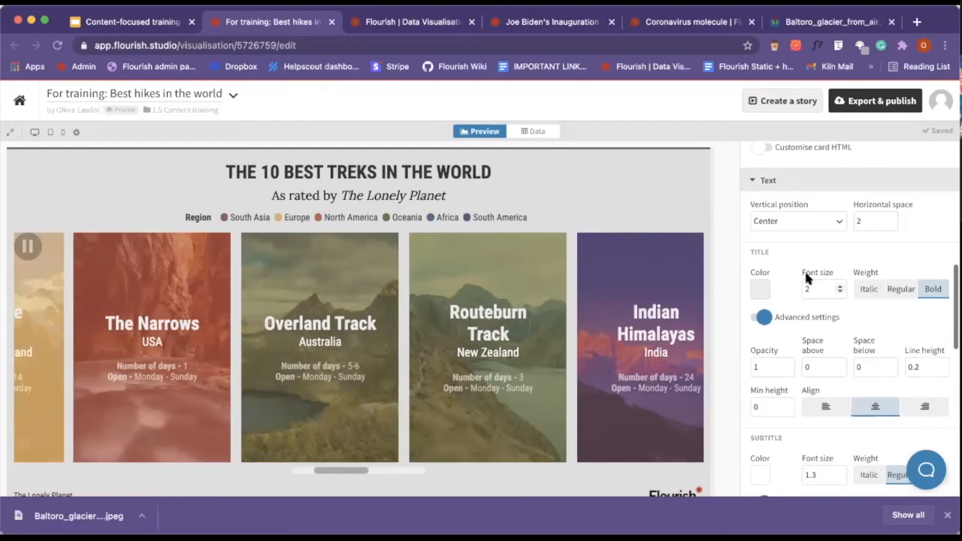
pyautogui.scroll(-2, 805, 275)
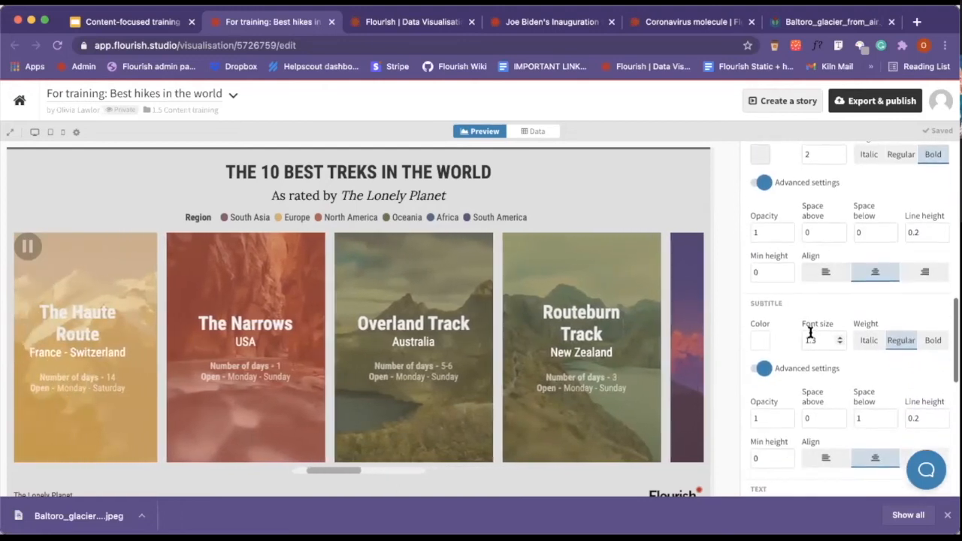
pyautogui.scroll(2, 809, 331)
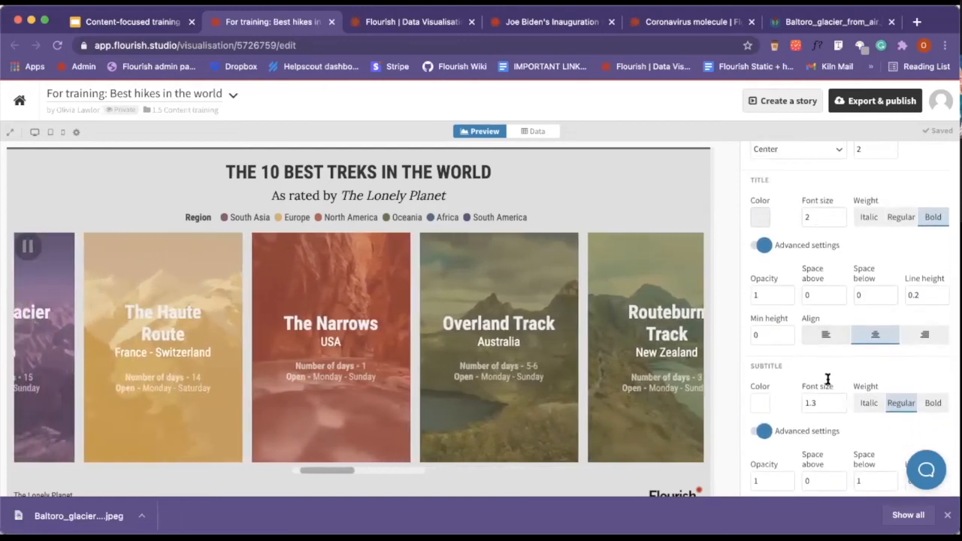
pyautogui.scroll(-2, 827, 366)
pyautogui.scroll(5, 850, 290)
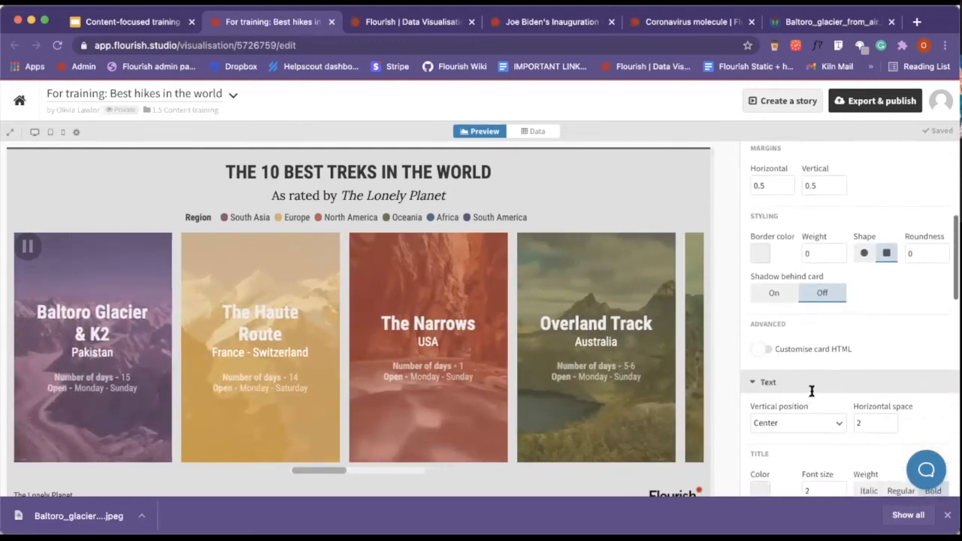
pyautogui.click(817, 419)
pyautogui.click(814, 420)
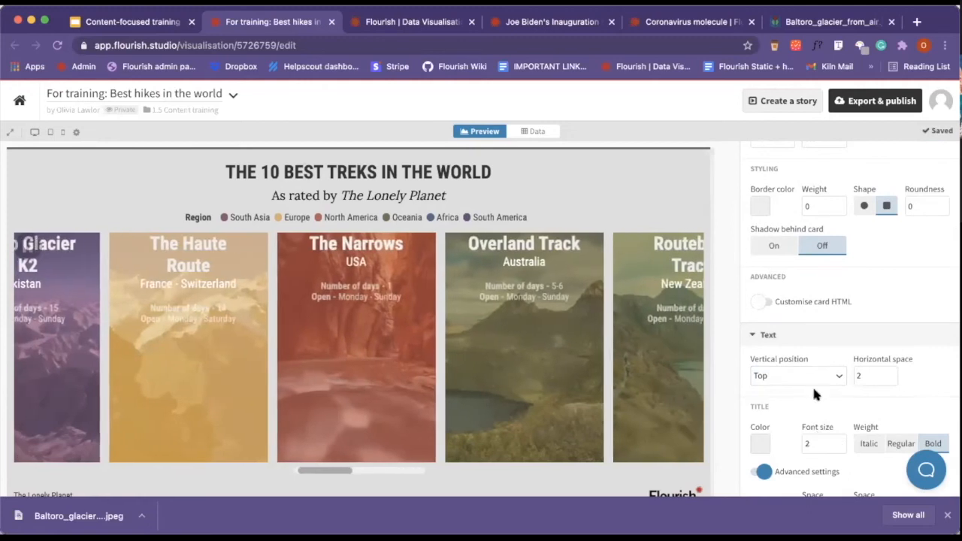
pyautogui.click(810, 374)
pyautogui.click(811, 444)
pyautogui.click(810, 380)
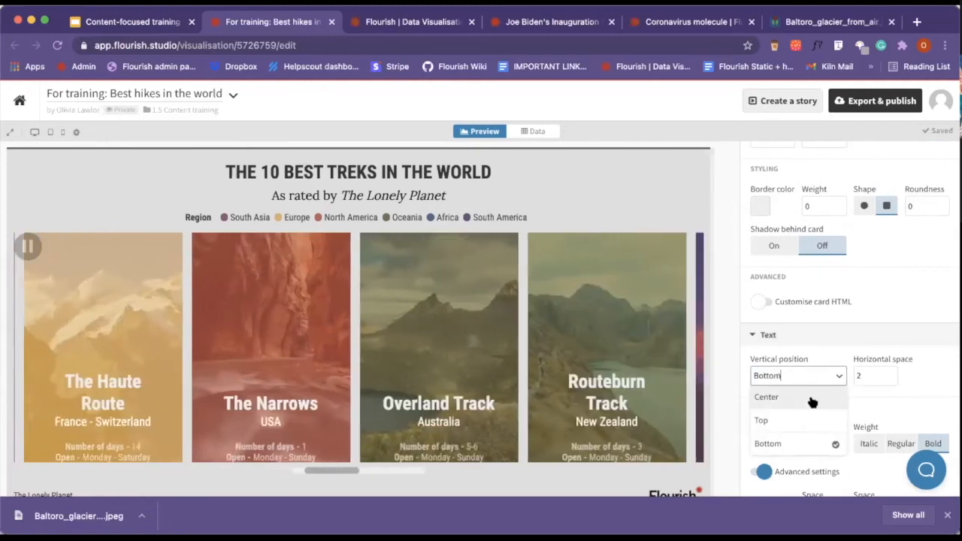
pyautogui.click(808, 398)
pyautogui.click(791, 338)
# - Try an image aspect ratio of 3 in the Image settings, and set it to 1.25
pyautogui.click(786, 359)
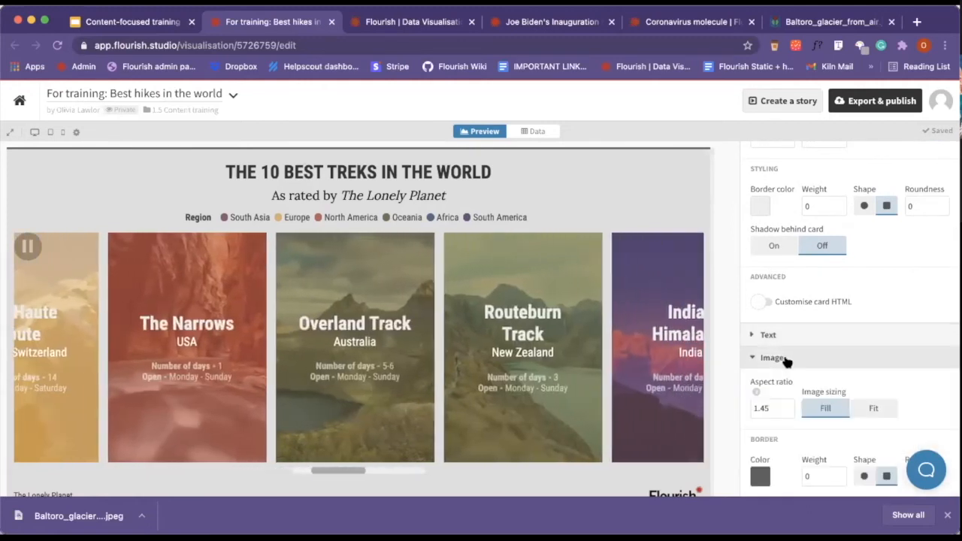
pyautogui.scroll(-5, 786, 360)
pyautogui.doubleClick(775, 203)
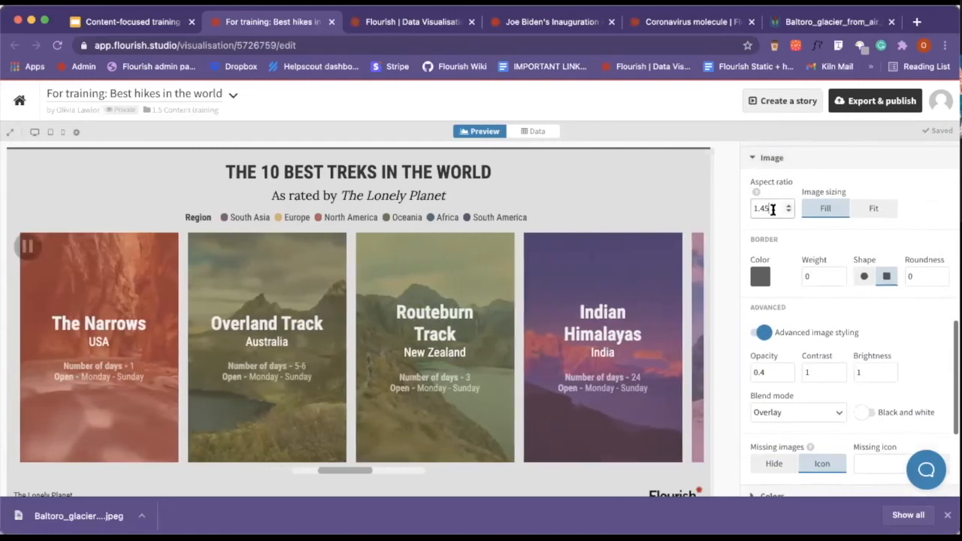
pyautogui.write('3')
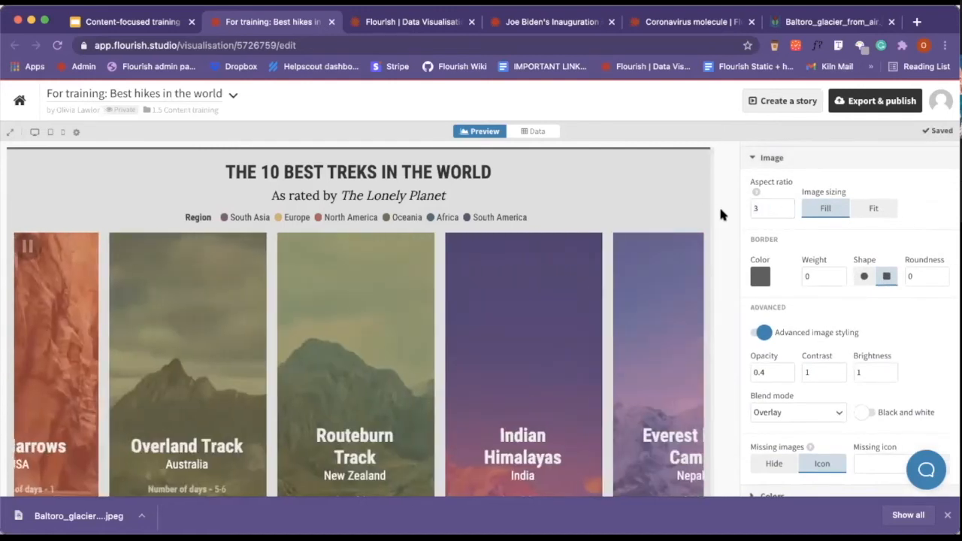
pyautogui.doubleClick(771, 208)
pyautogui.write('1')
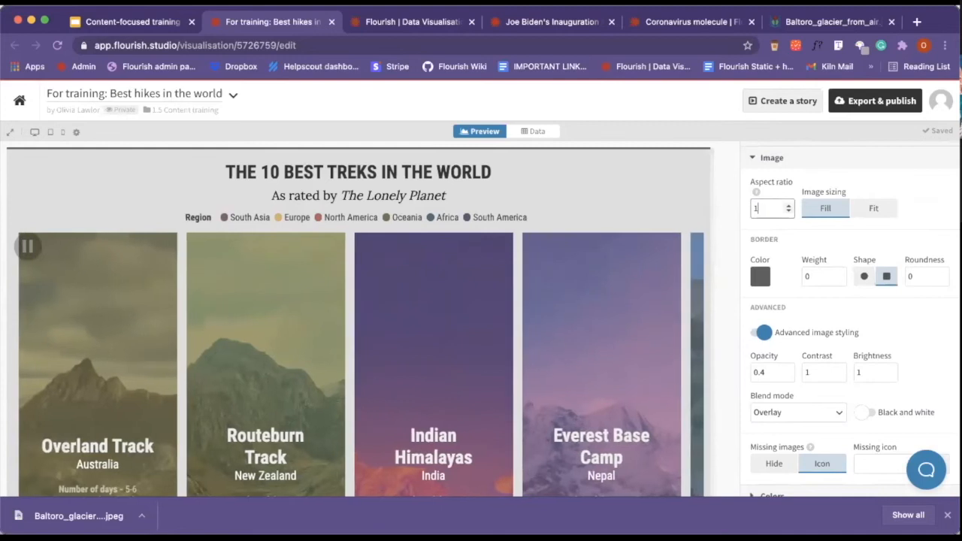
pyautogui.write('25')
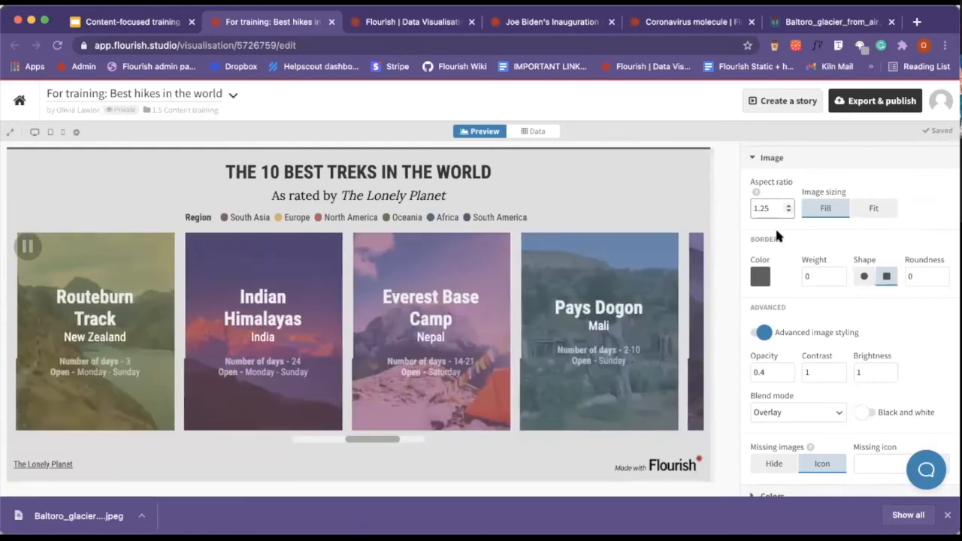
# - Switch advanced image styling off and on again, and set the image blend mode to Normal
pyautogui.scroll(-1, 774, 309)
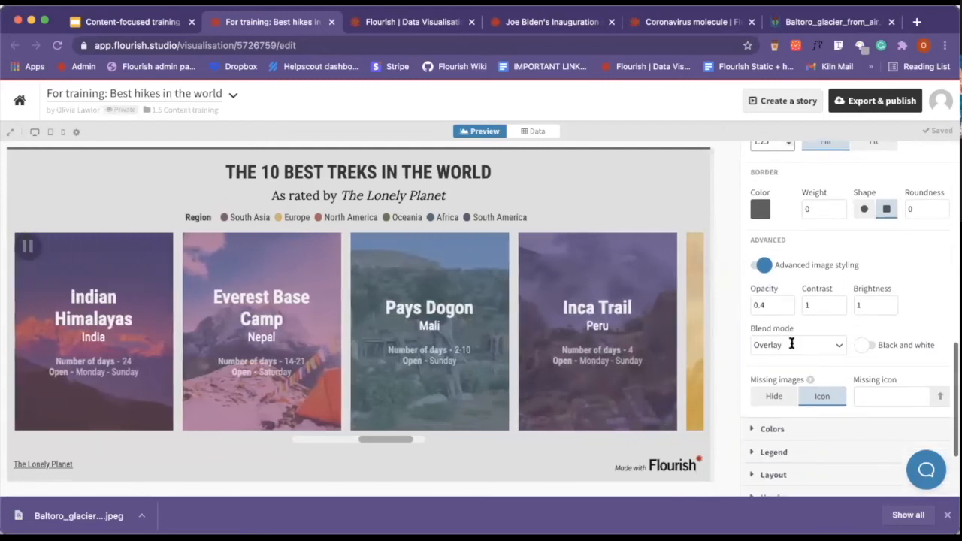
pyautogui.click(835, 344)
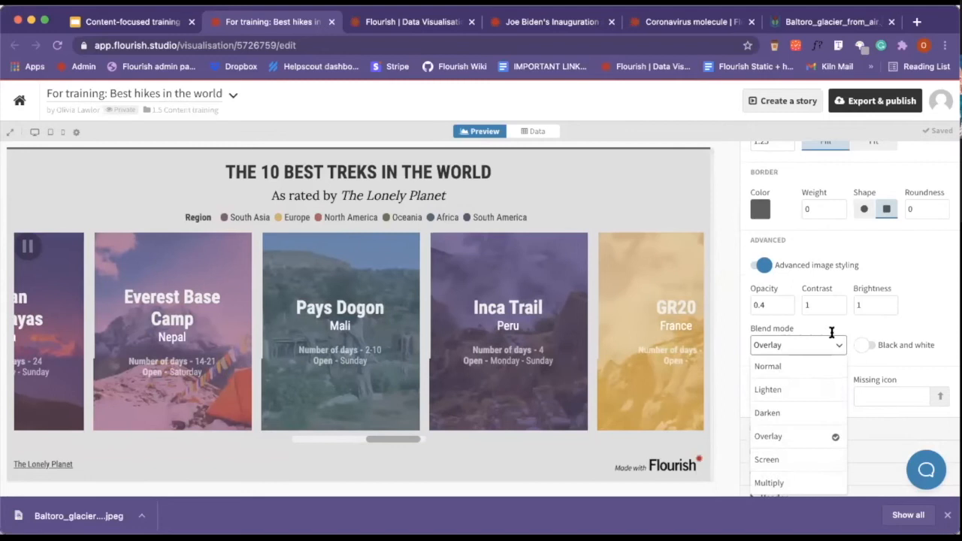
pyautogui.click(764, 266)
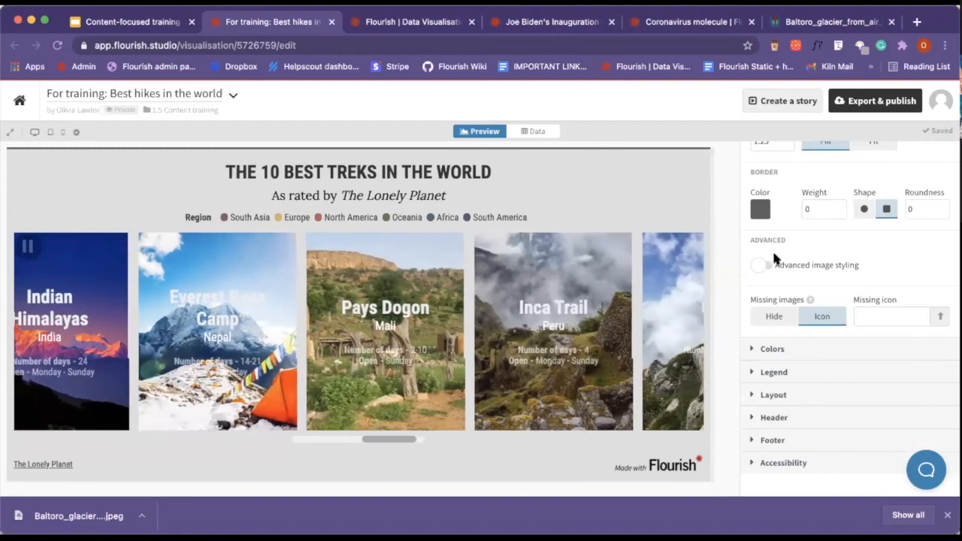
pyautogui.click(762, 268)
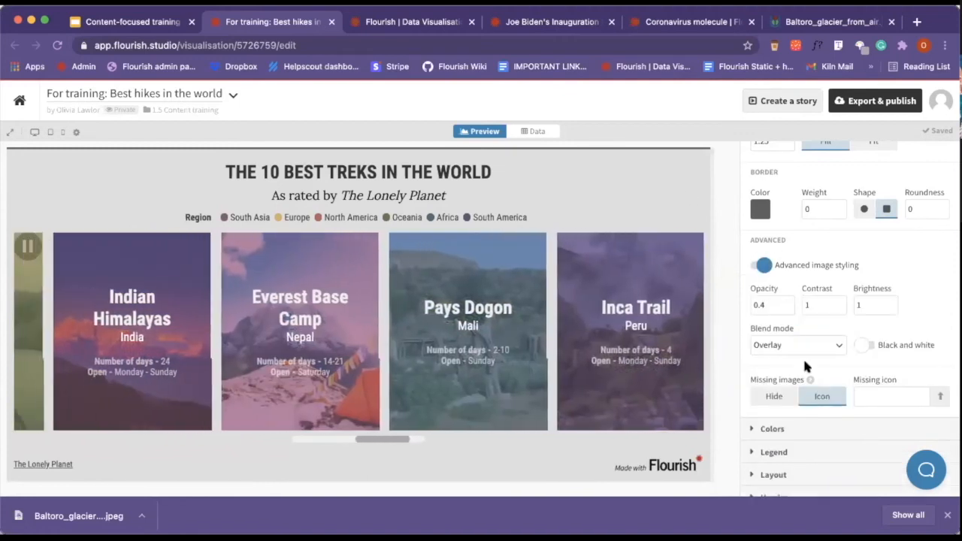
pyautogui.click(836, 343)
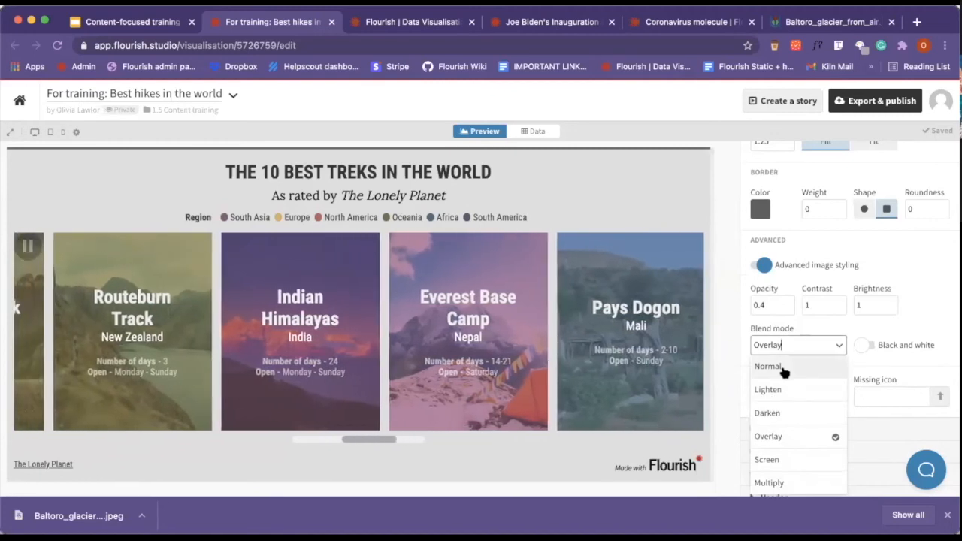
pyautogui.click(784, 368)
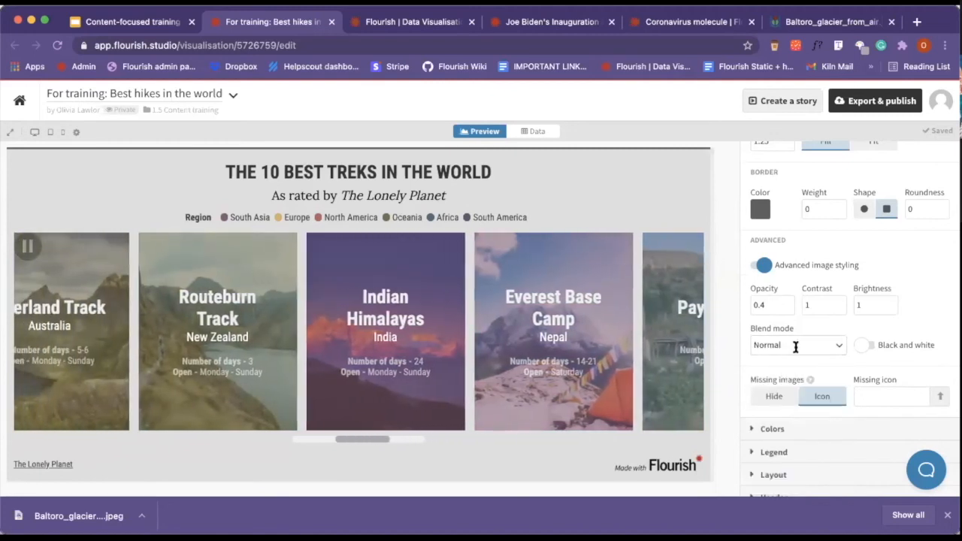
# - Try the Lighten blend mode for the card images, and set the blend mode to Overlay
pyautogui.click(796, 345)
pyautogui.click(791, 390)
pyautogui.click(799, 346)
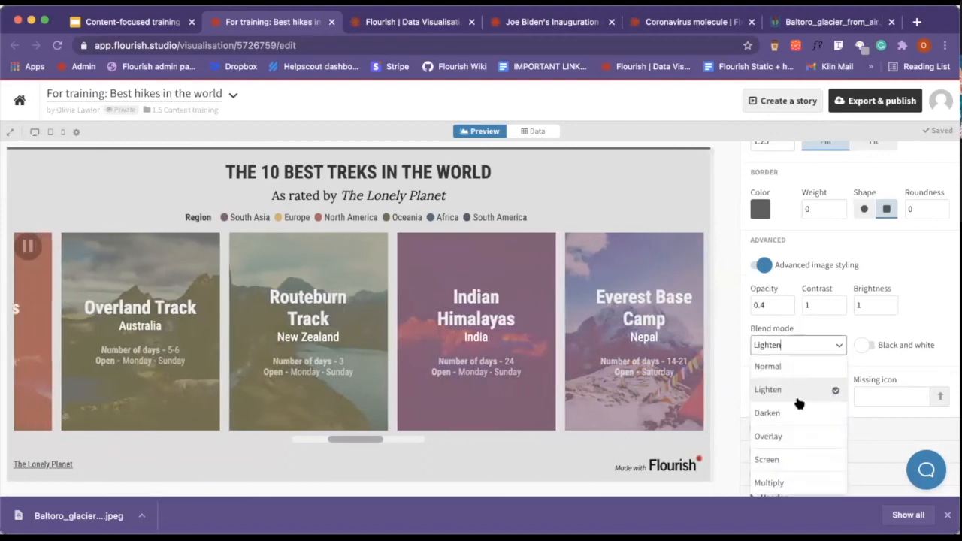
pyautogui.click(789, 436)
# - Open the Colors settings and review the card color, image color and palette options
pyautogui.scroll(-1, 805, 329)
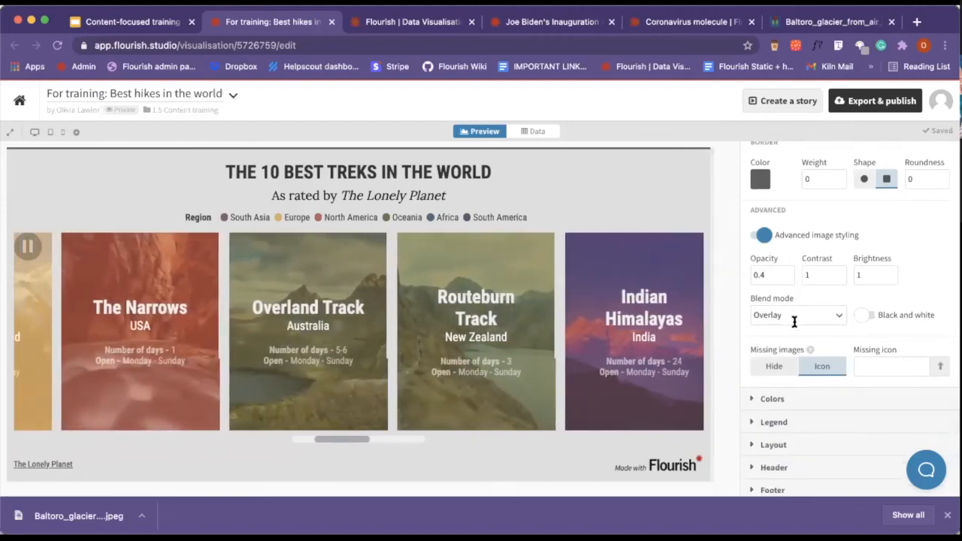
pyautogui.scroll(-2, 782, 432)
pyautogui.click(772, 329)
pyautogui.scroll(-5, 777, 391)
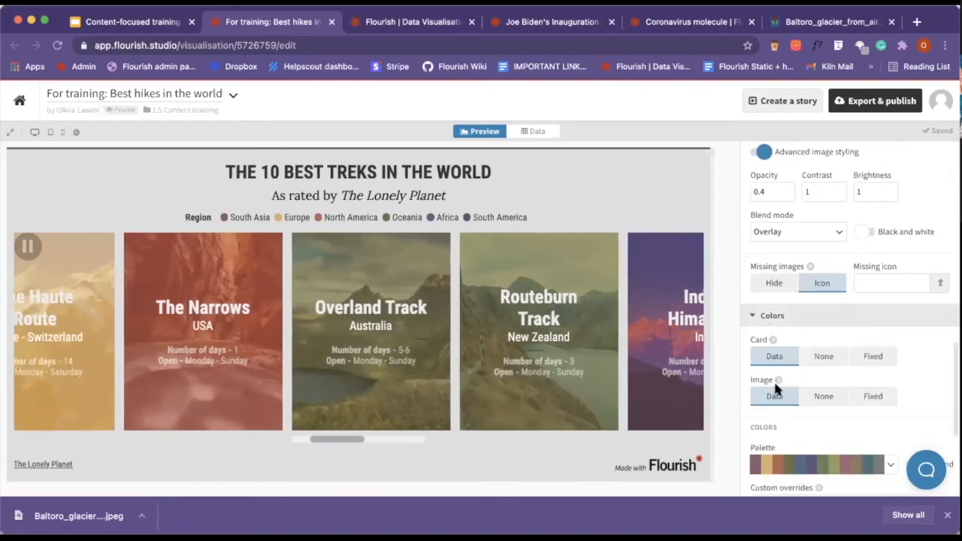
pyautogui.scroll(2, 776, 389)
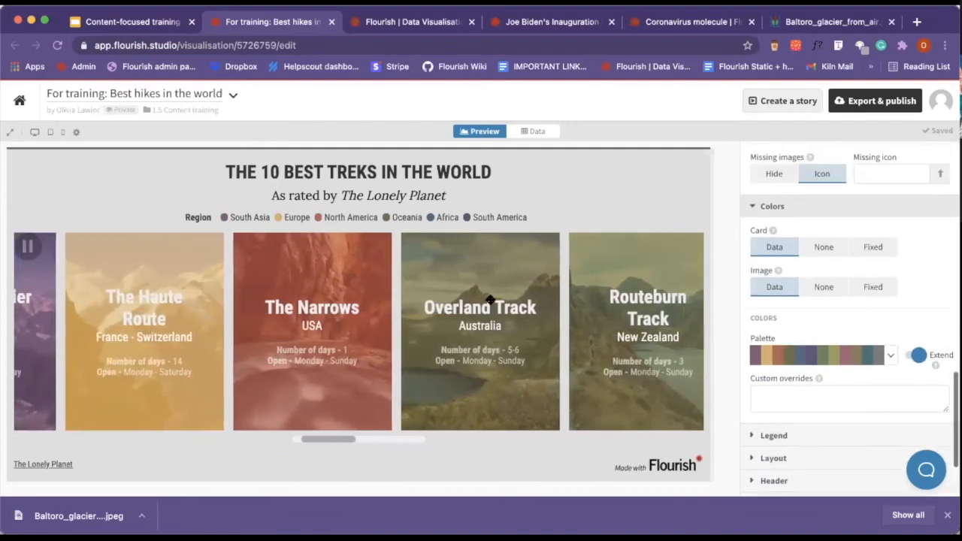
# - Filter the cards by the legend regions Oceania, North America and Europe one at a time, clearing each filter again
pyautogui.click(404, 219)
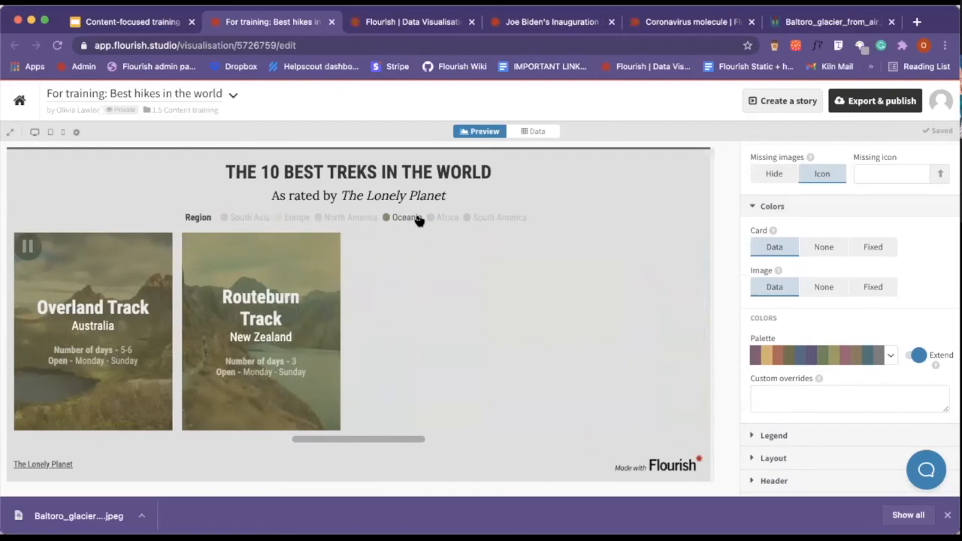
pyautogui.click(408, 221)
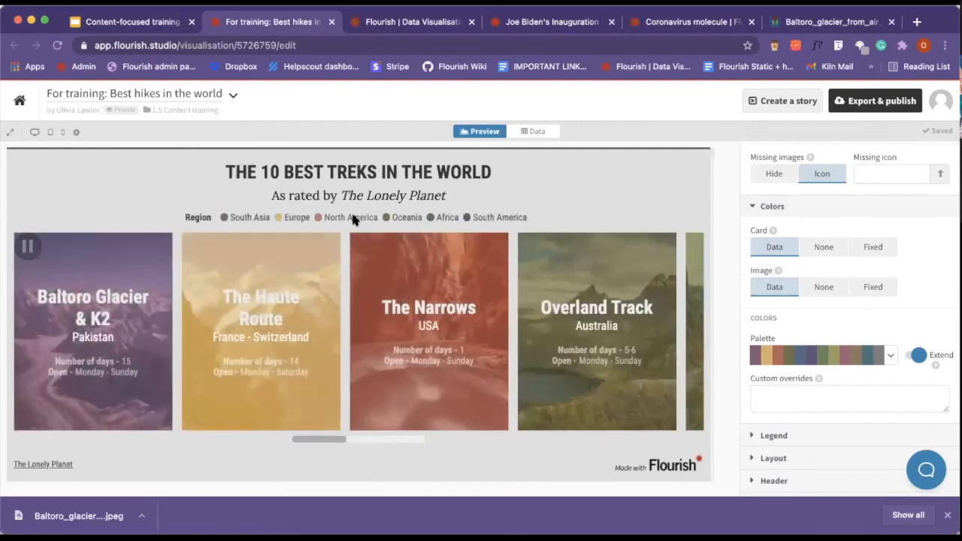
pyautogui.click(337, 219)
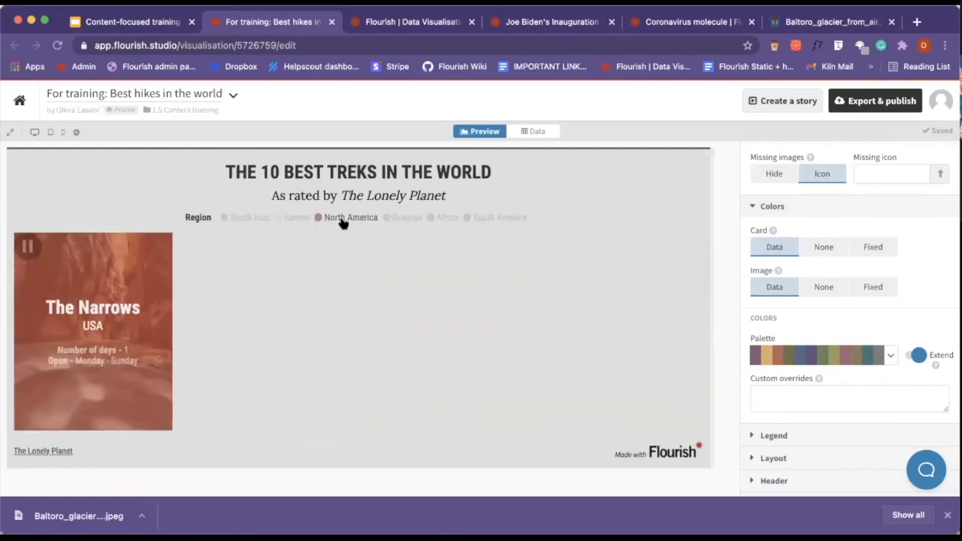
pyautogui.click(342, 219)
pyautogui.click(299, 218)
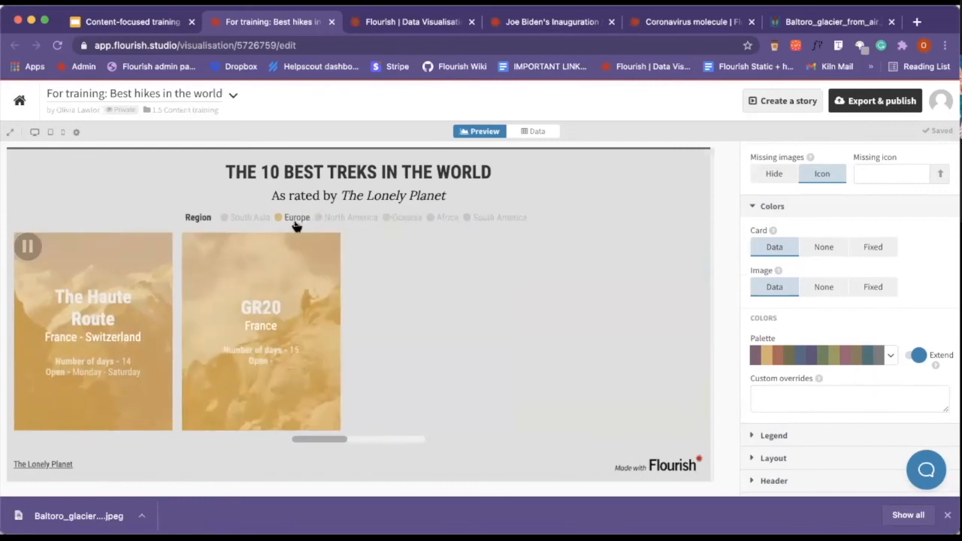
pyautogui.click(297, 220)
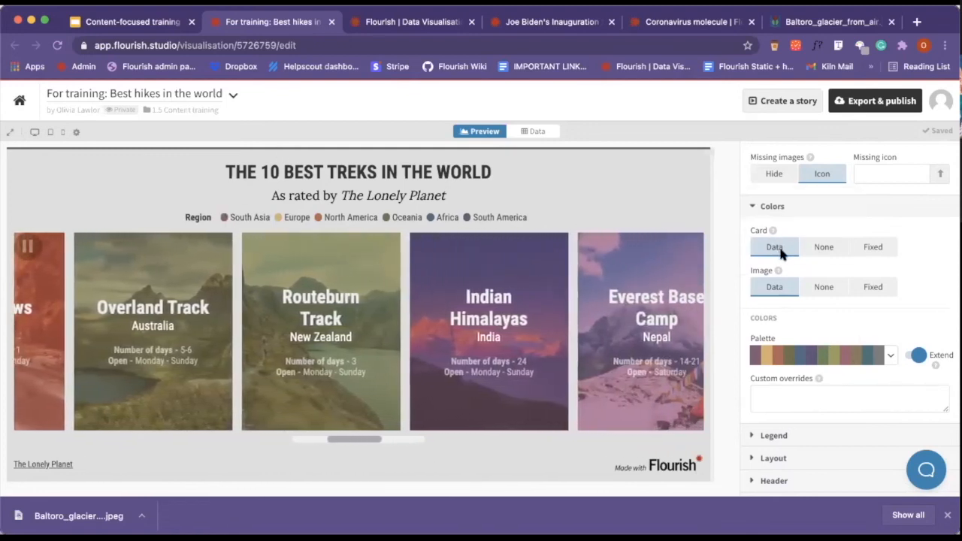
# - Try None as the color mode for the cards and for the images, and return both to Data
pyautogui.click(821, 248)
pyautogui.click(771, 249)
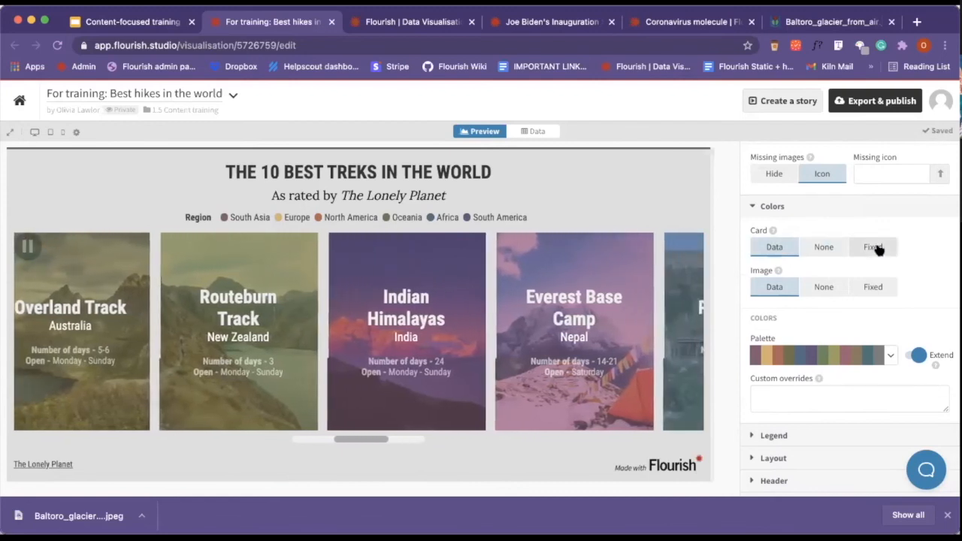
pyautogui.click(821, 288)
pyautogui.click(780, 290)
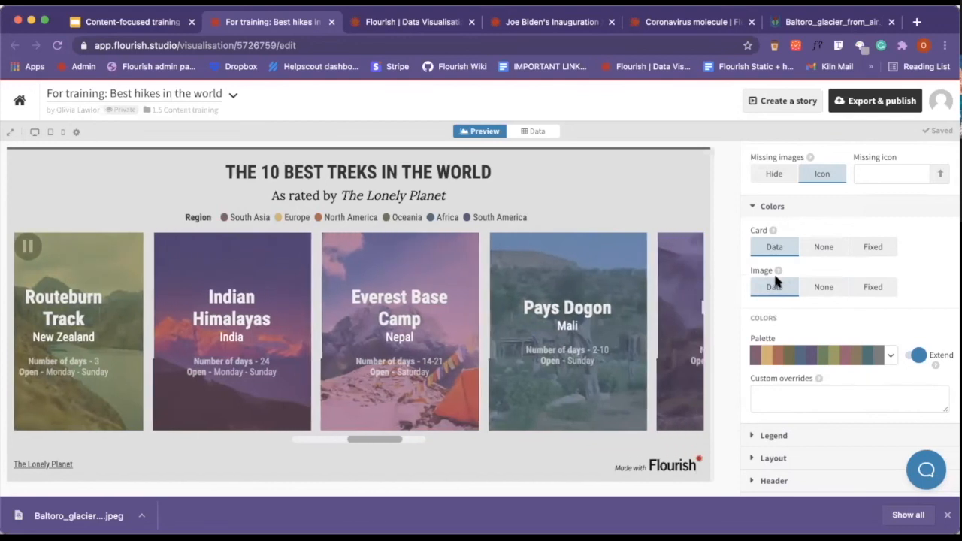
pyautogui.click(808, 288)
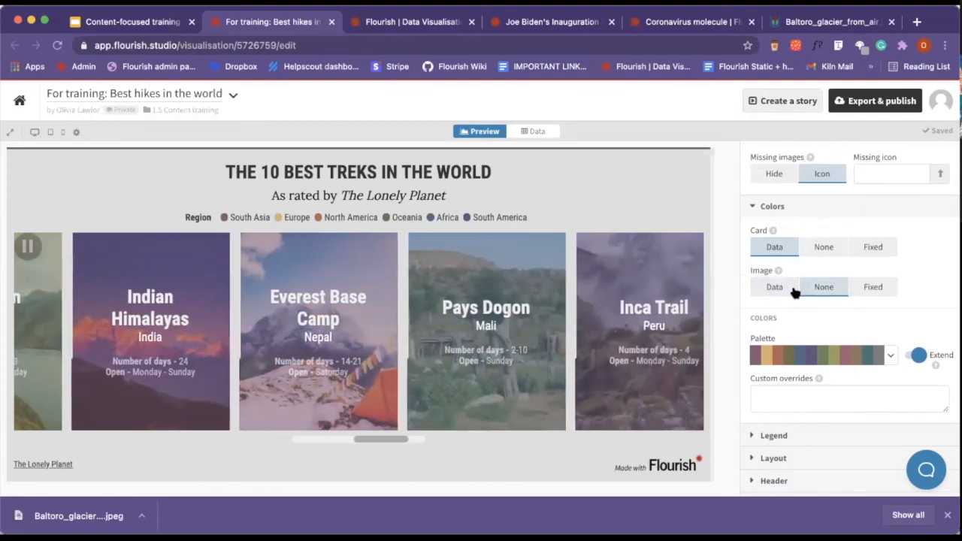
pyautogui.click(773, 287)
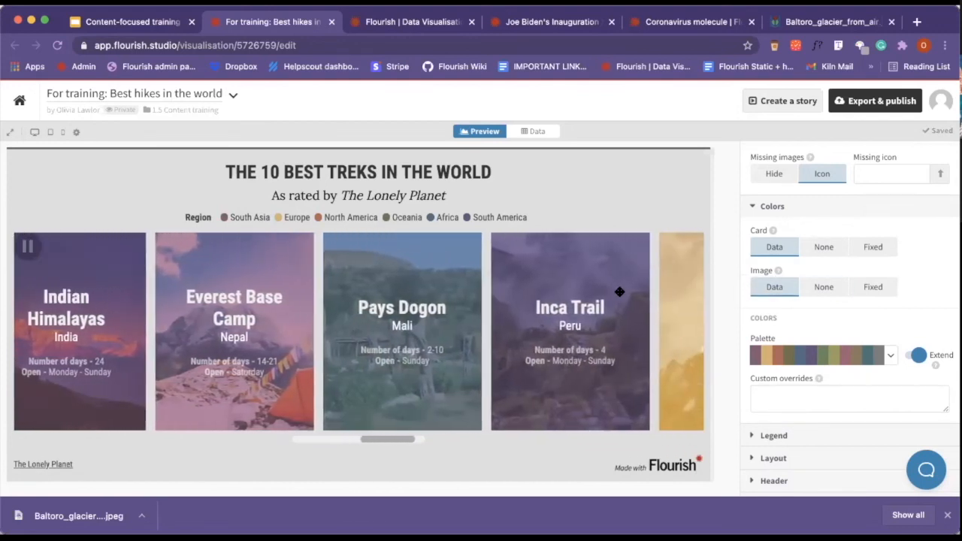
# - Try None and a fixed dark red as the image color, and return the image color mode to Data
pyautogui.click(840, 288)
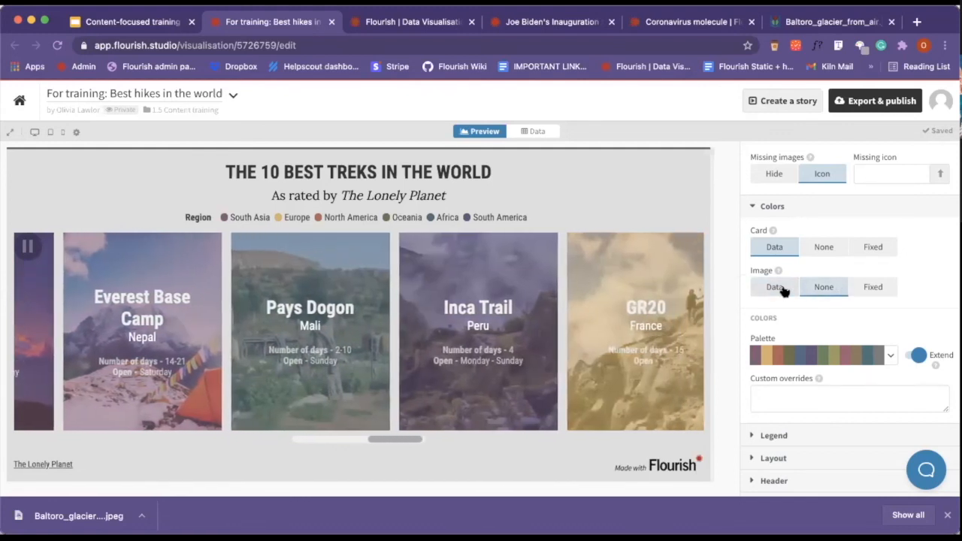
pyautogui.click(872, 288)
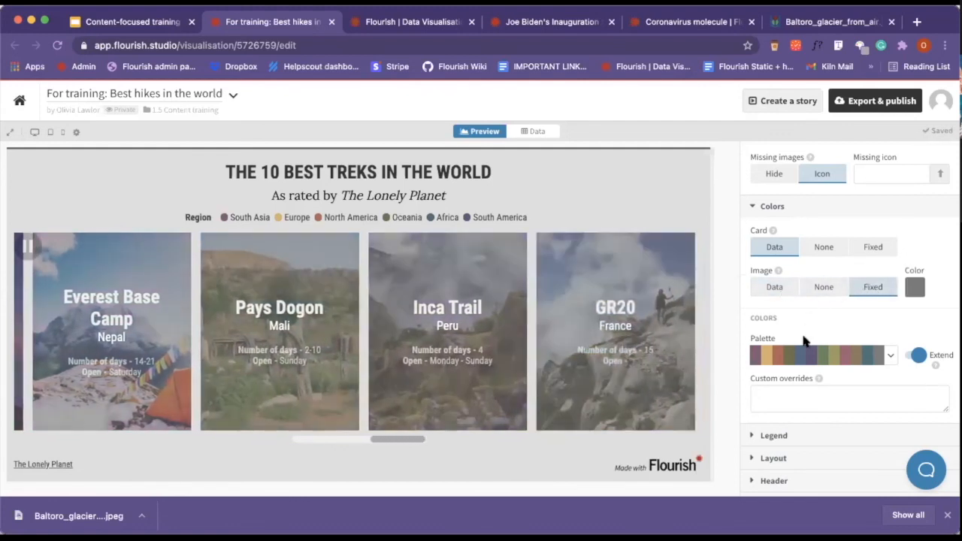
pyautogui.click(915, 287)
pyautogui.click(845, 70)
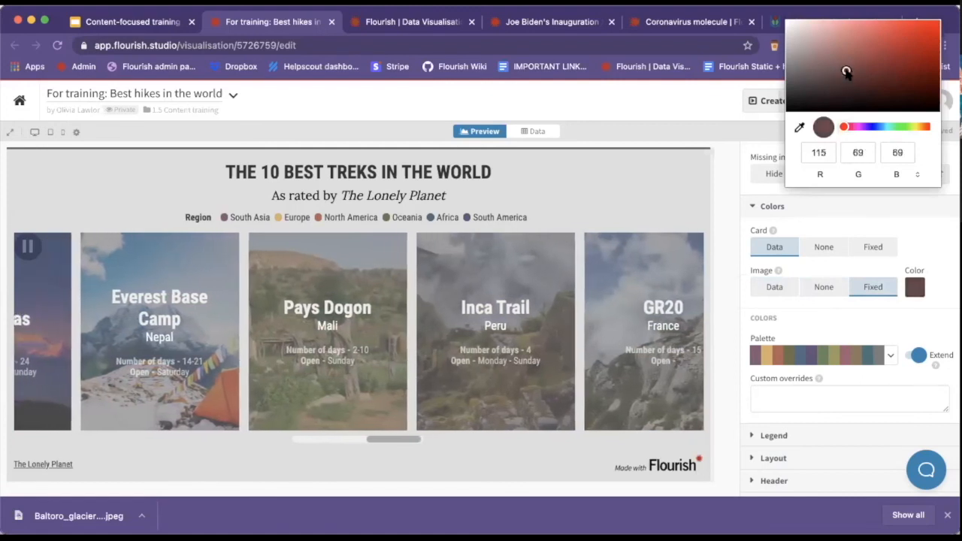
pyautogui.click(897, 49)
pyautogui.click(736, 154)
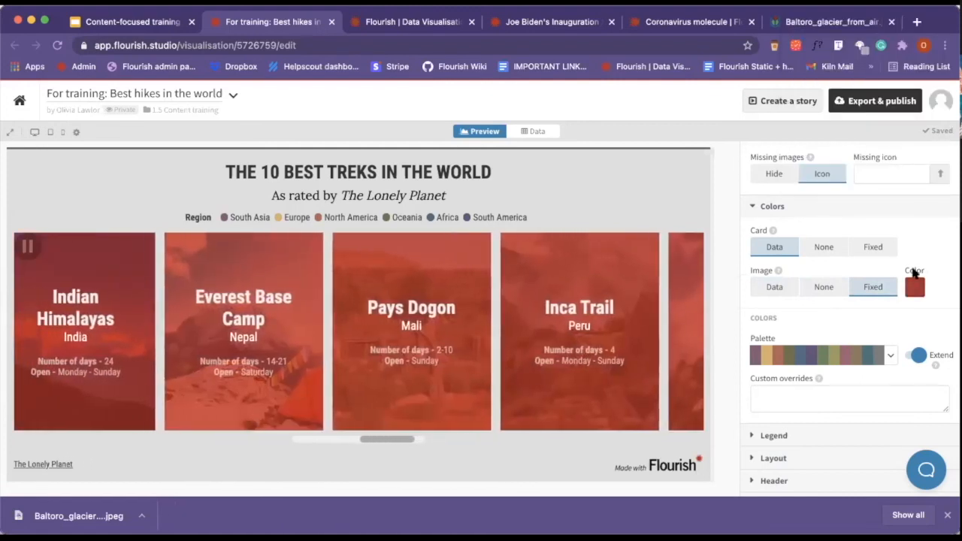
pyautogui.click(775, 287)
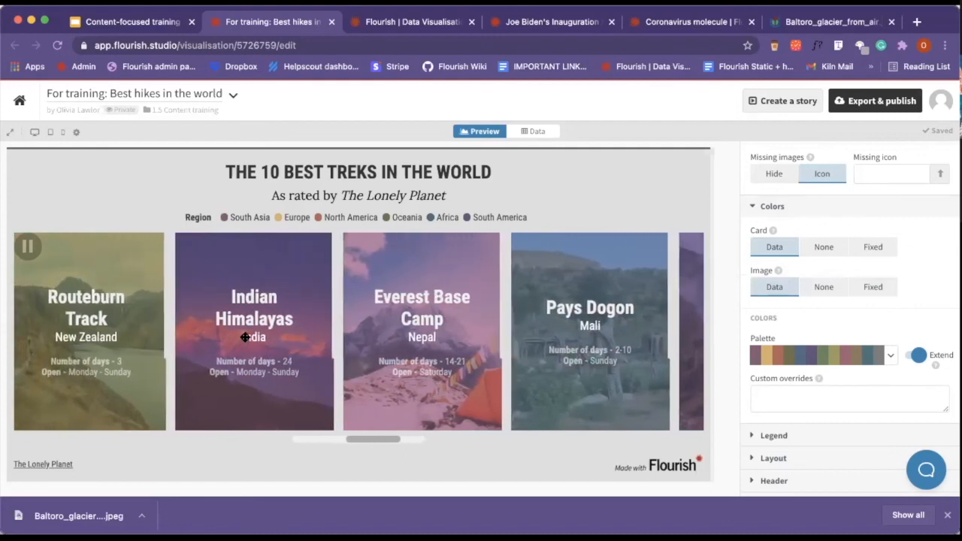
# - Disable the legend in the Legend settings, enable it again, and collapse those settings
pyautogui.scroll(-3, 825, 398)
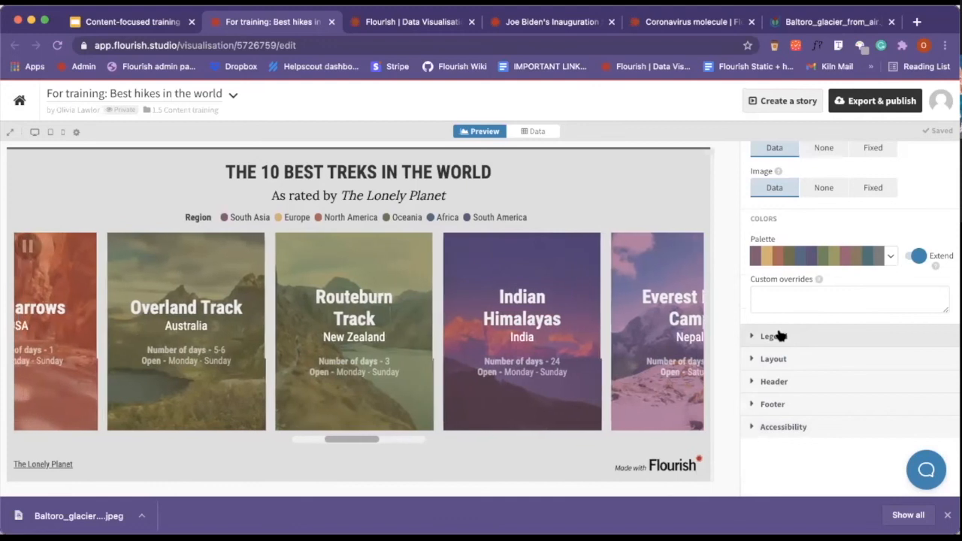
pyautogui.click(775, 337)
pyautogui.scroll(-1, 773, 333)
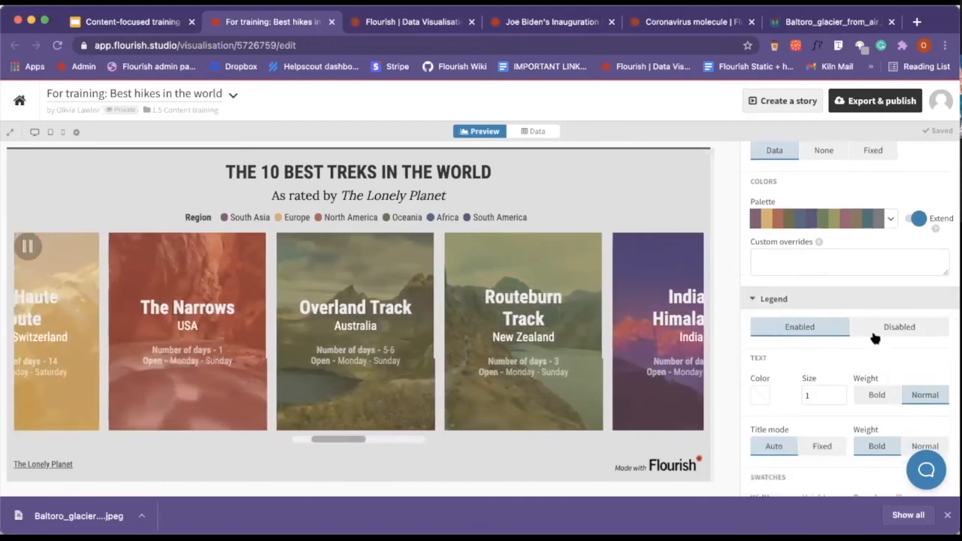
pyautogui.click(875, 328)
pyautogui.click(829, 328)
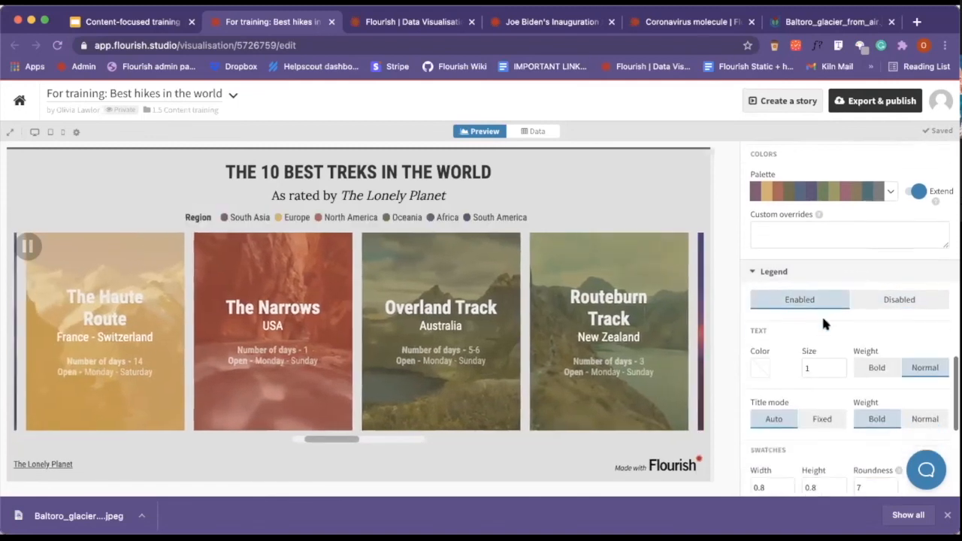
pyautogui.click(782, 275)
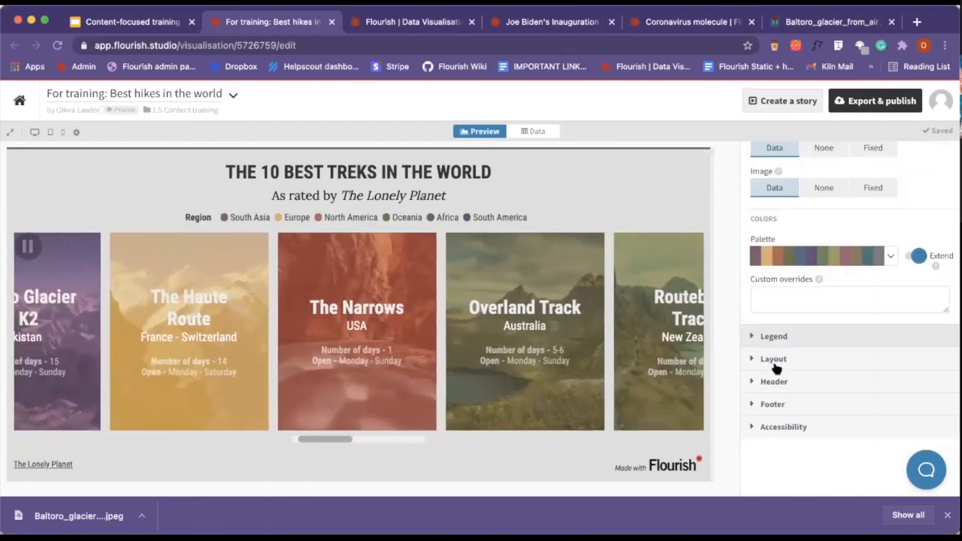
# - Open the Layout settings and review the font, background, maximum width, layout order, spacing, margin and border options
pyautogui.click(775, 361)
pyautogui.scroll(-5, 775, 357)
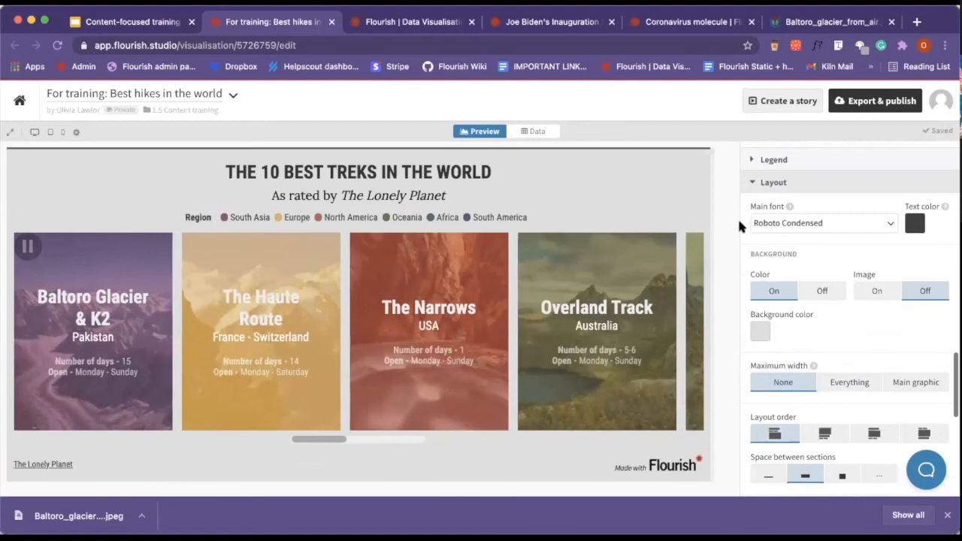
pyautogui.scroll(-3, 775, 338)
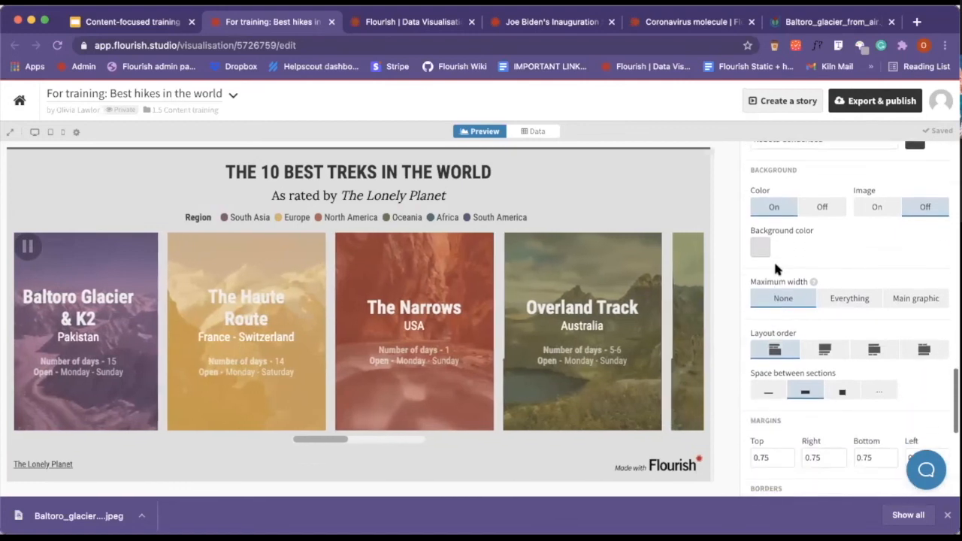
pyautogui.scroll(-1, 842, 308)
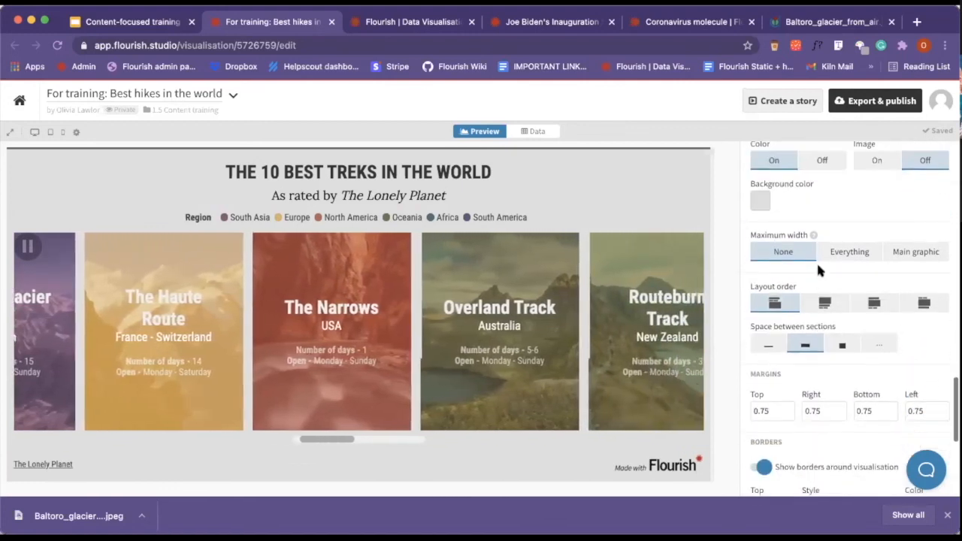
pyautogui.scroll(3, 836, 213)
pyautogui.scroll(1, 836, 213)
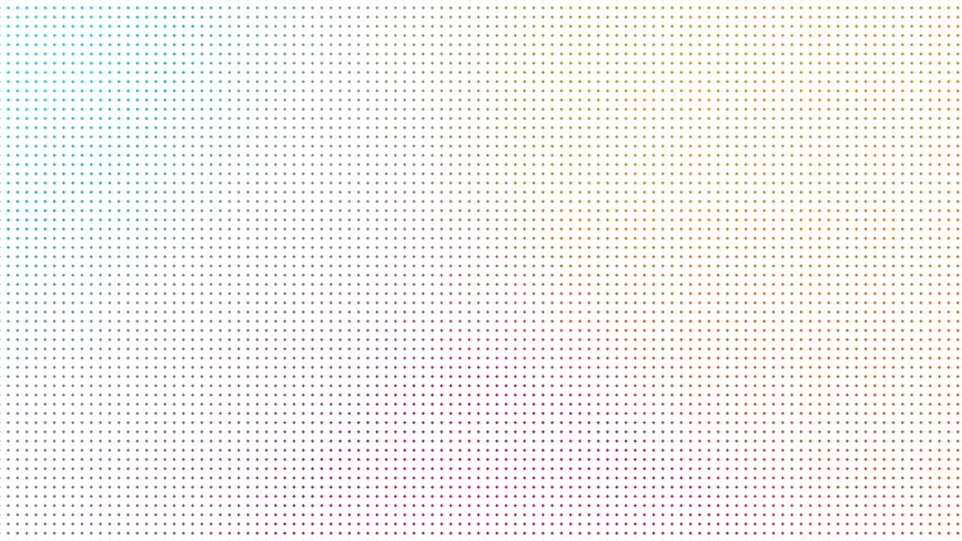